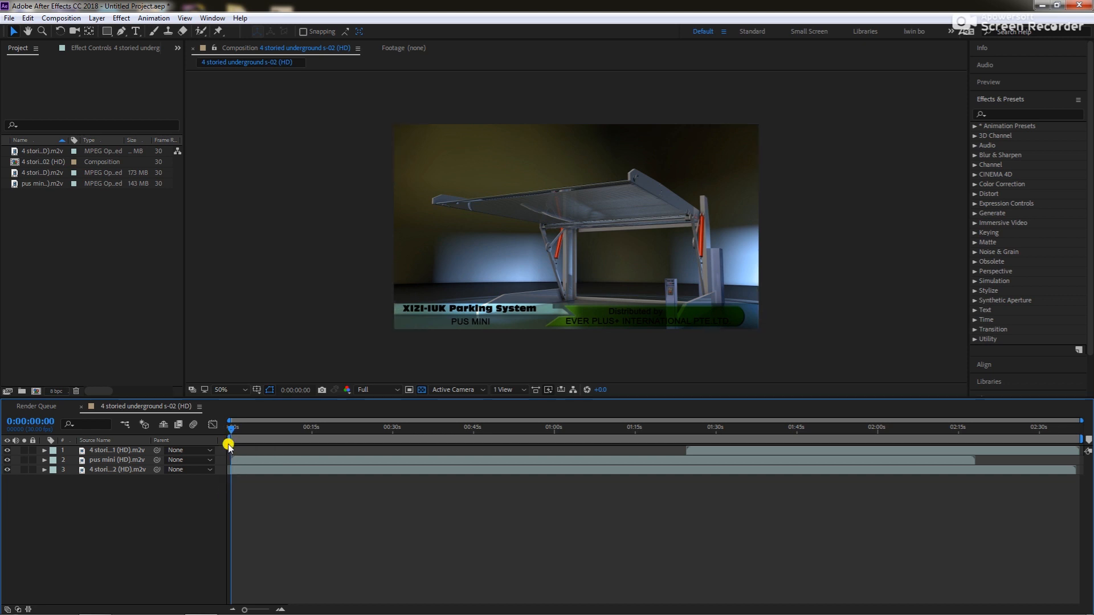
Preview the composition from the start, stop at 0:00:09:24, and advance frame by frame to 0:00:11:00
key(space)
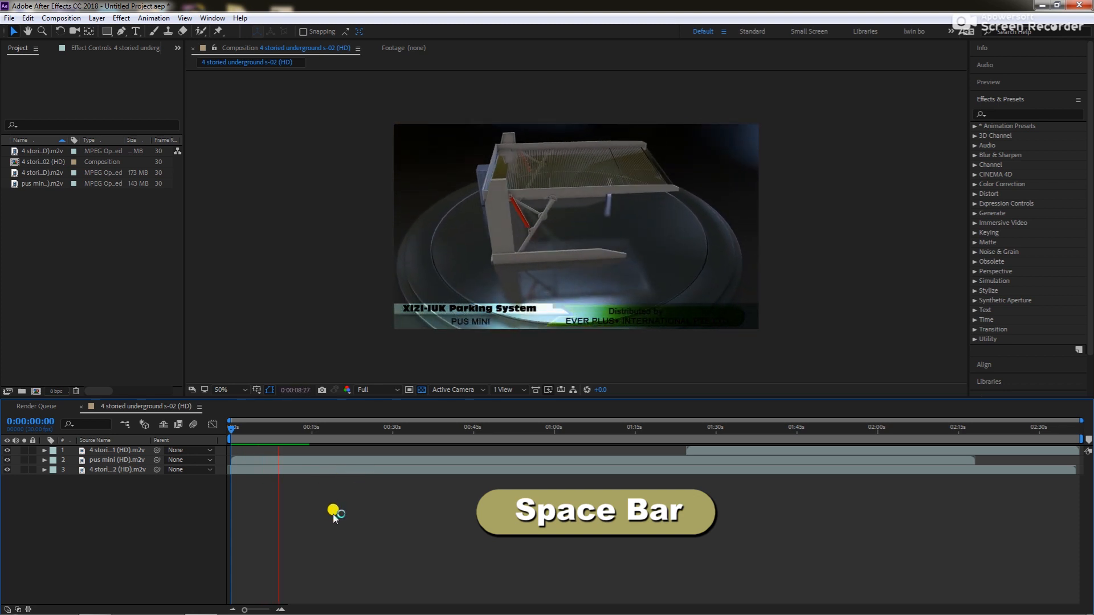
key(space)
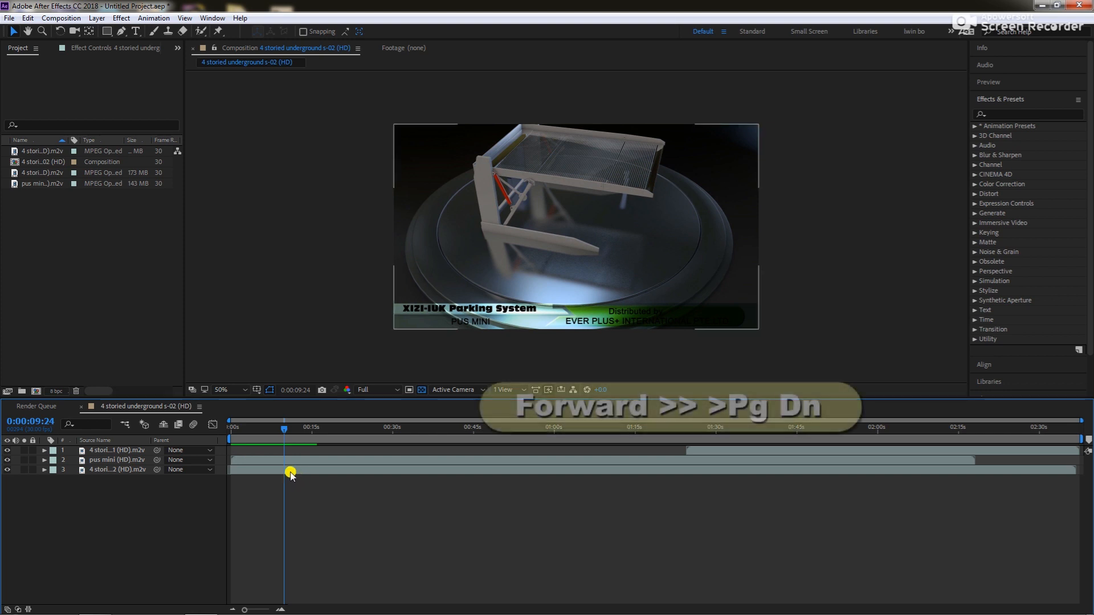
key(Page_Down)
key(Page_Down)
key(Page_Down)
key(Page_Down)
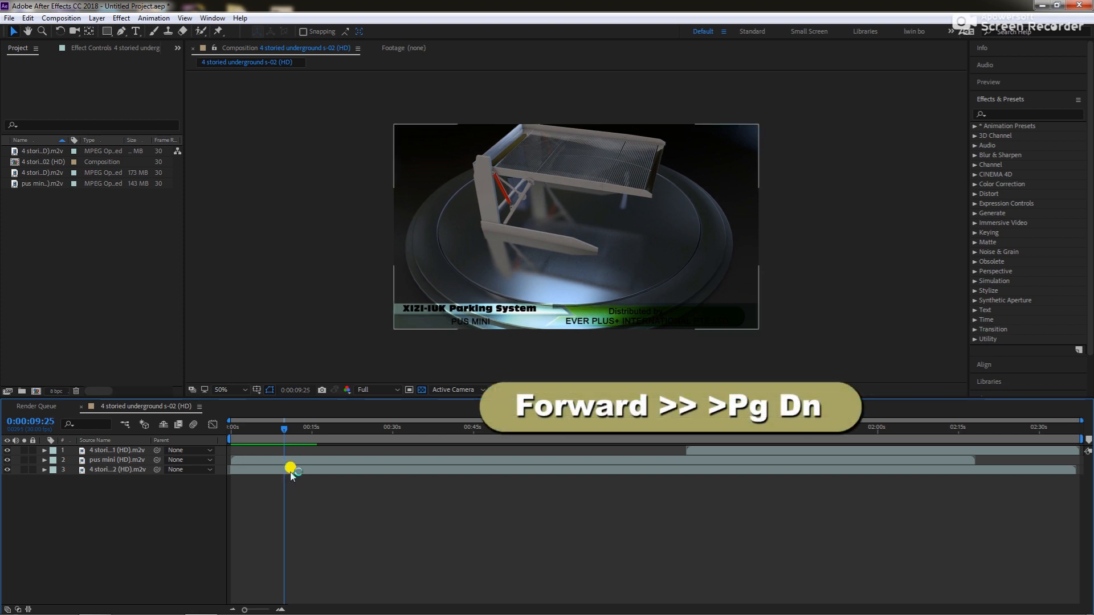
key(Page_Down)
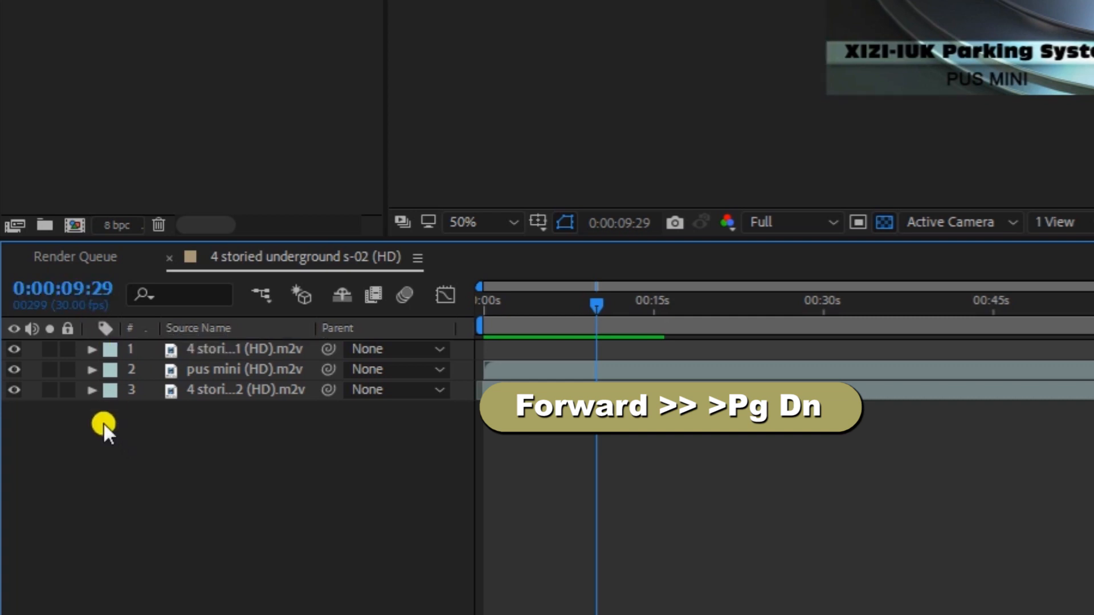
key(Page_Down)
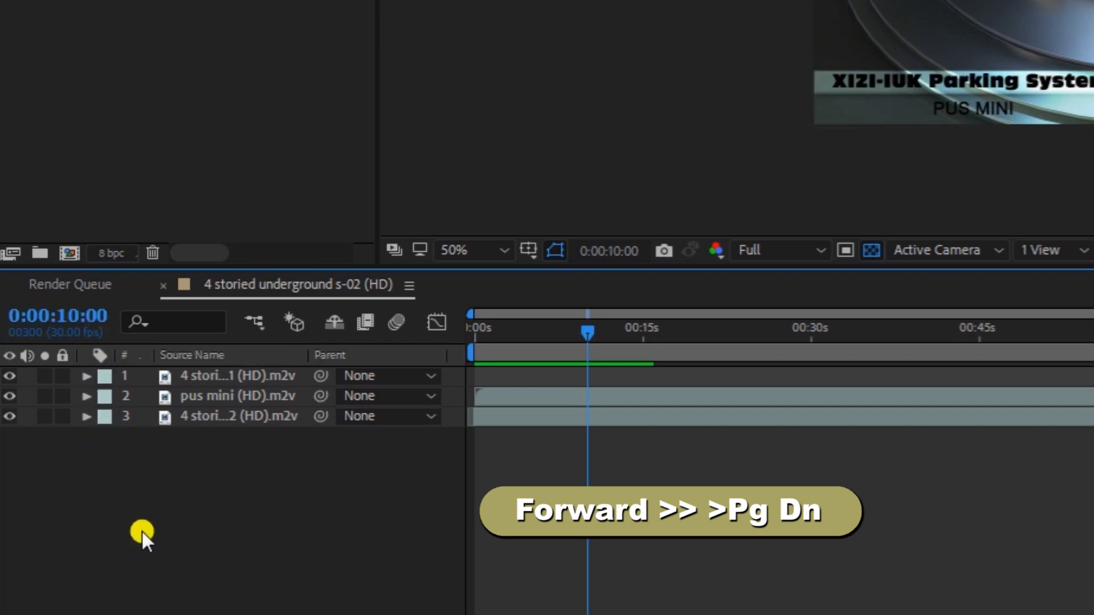
key(Page_Down)
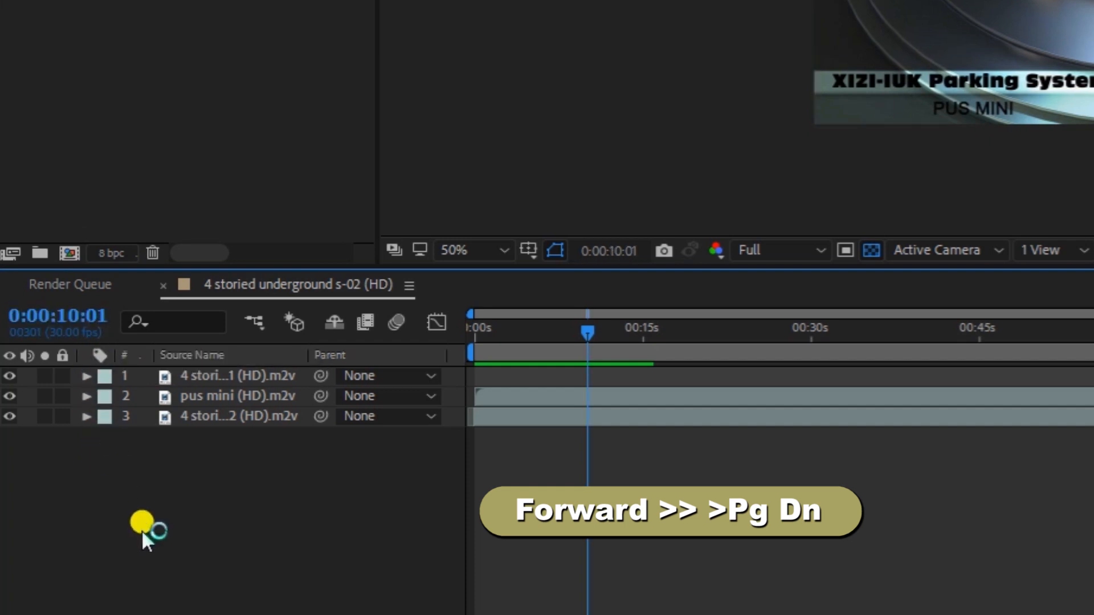
key(Page_Down)
key(Page_Down)
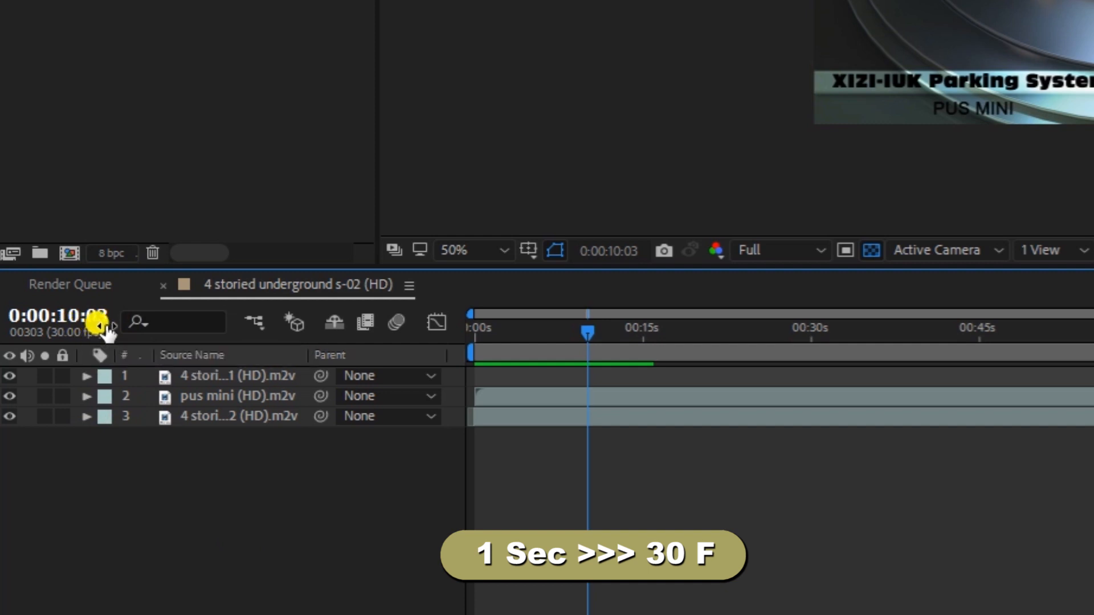
key(Page_Down)
key(Page_Down)
key(Page_Down)
key(Page_Down)
key(Page_Down)
key(Page_Down)
key(Page_Down)
key(Page_Down)
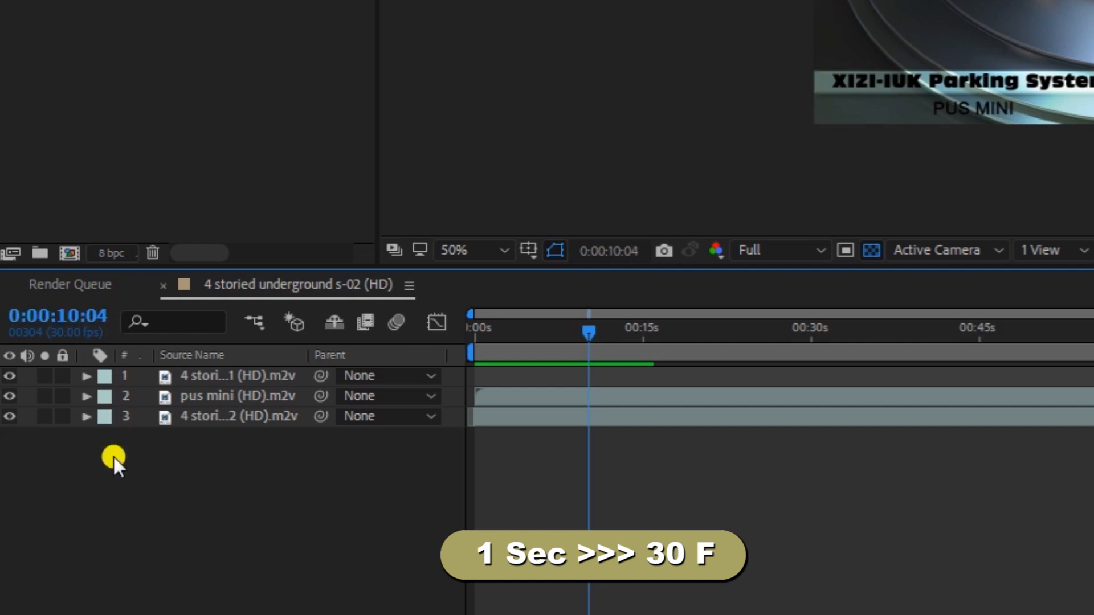
key(Page_Down)
key(Page_Down)
key(Page_Down)
key(Page_Down)
key(Page_Down)
key(Page_Down)
key(Page_Down)
key(Page_Down)
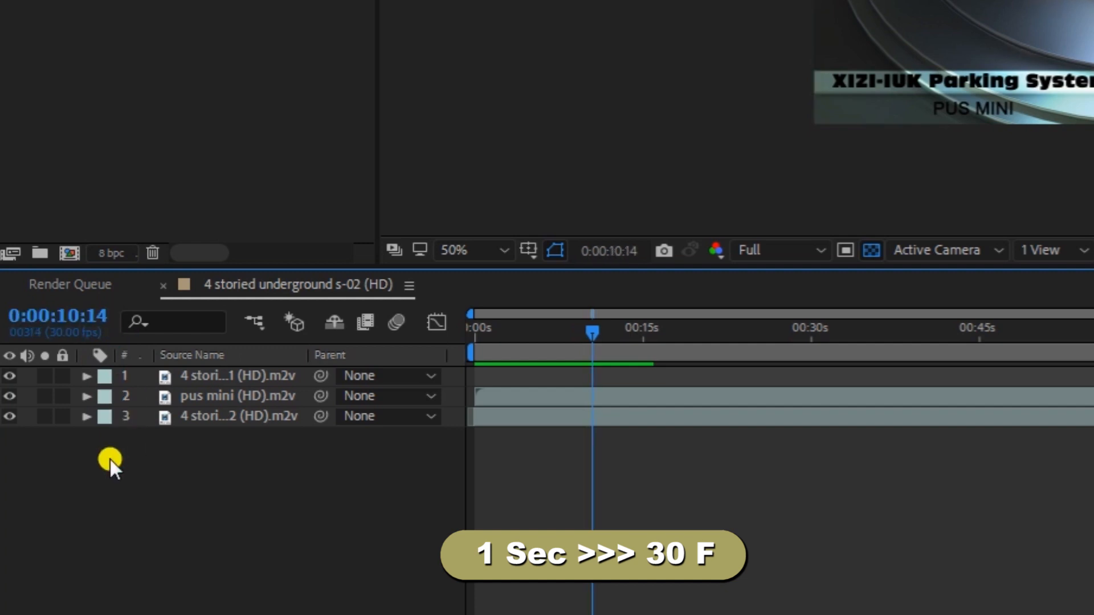
key(Page_Down)
key(Page_Down)
key(Page_Down)
key(Page_Down)
key(Page_Down)
key(Page_Down)
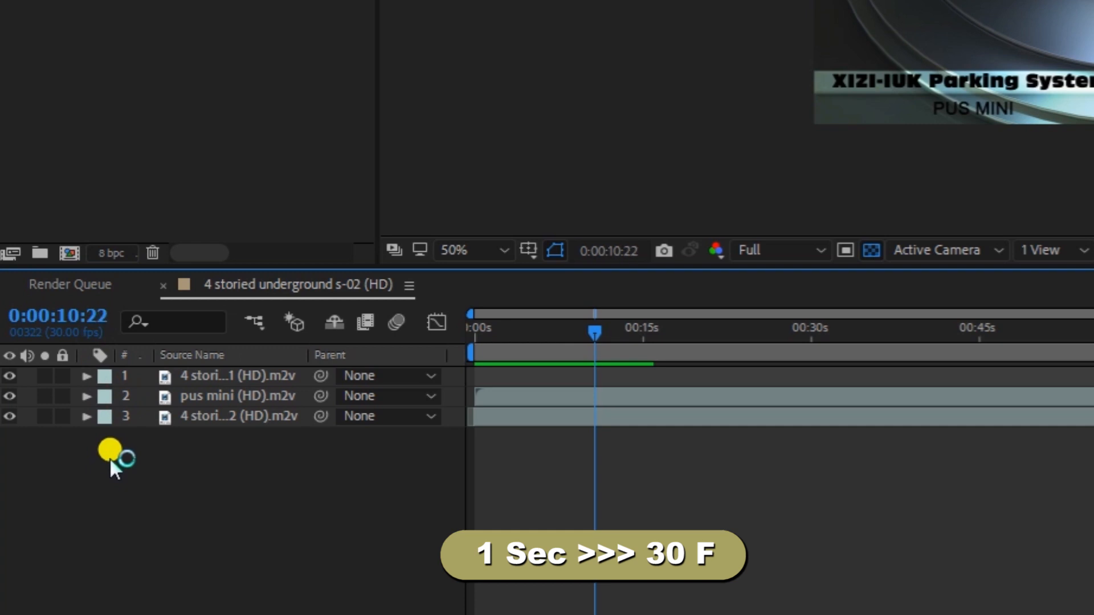
key(Page_Down)
key(Page_Down)
key(Page_Down)
key(Page_Down)
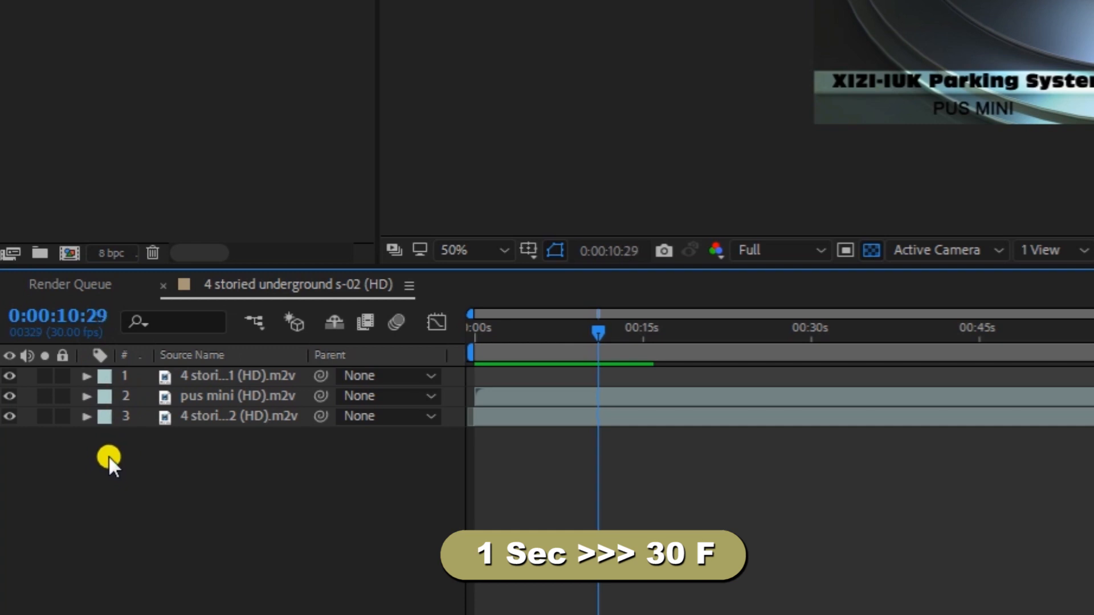
key(Page_Down)
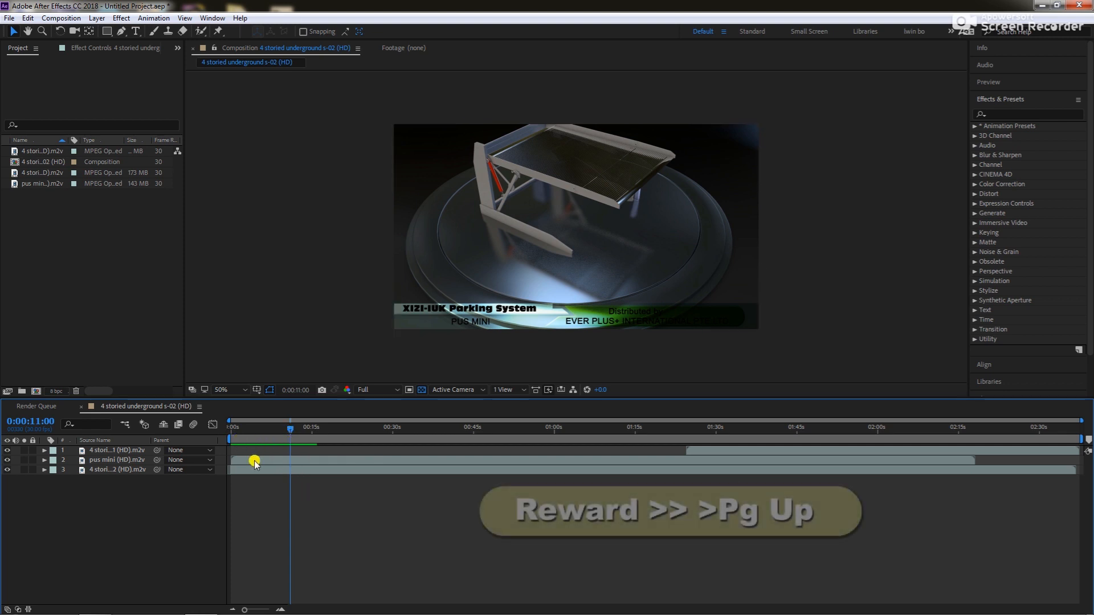
Step the current time backward frame by frame to 0:00:10:22
key(Page_Up)
key(Page_Up)
key(Page_Up)
key(Page_Up)
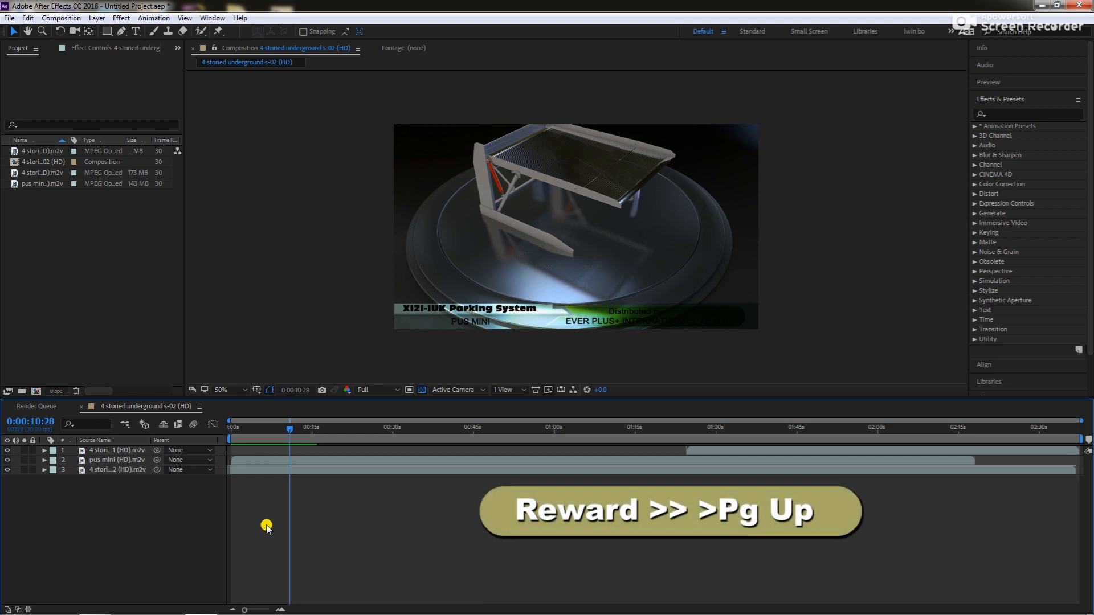
key(Page_Up)
key(Page_Up)
key(Page_Up)
key(Page_Up)
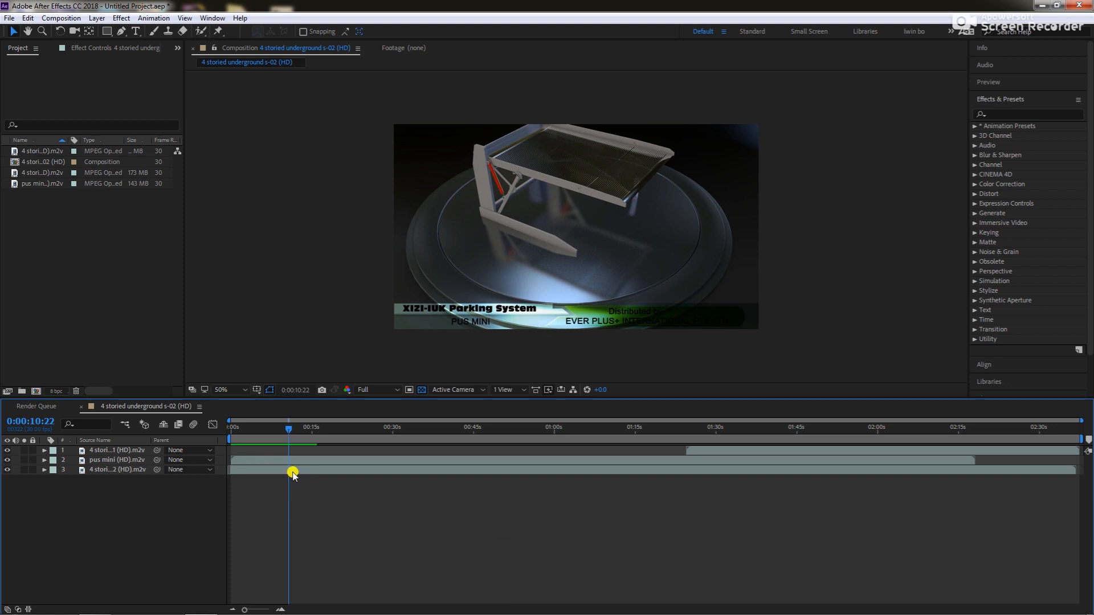
Scrub the current time indicator back and forth along the time ruler, ending at 0:00:04:01
click(289, 431)
drag(289, 432, 295, 437)
drag(390, 437, 252, 452)
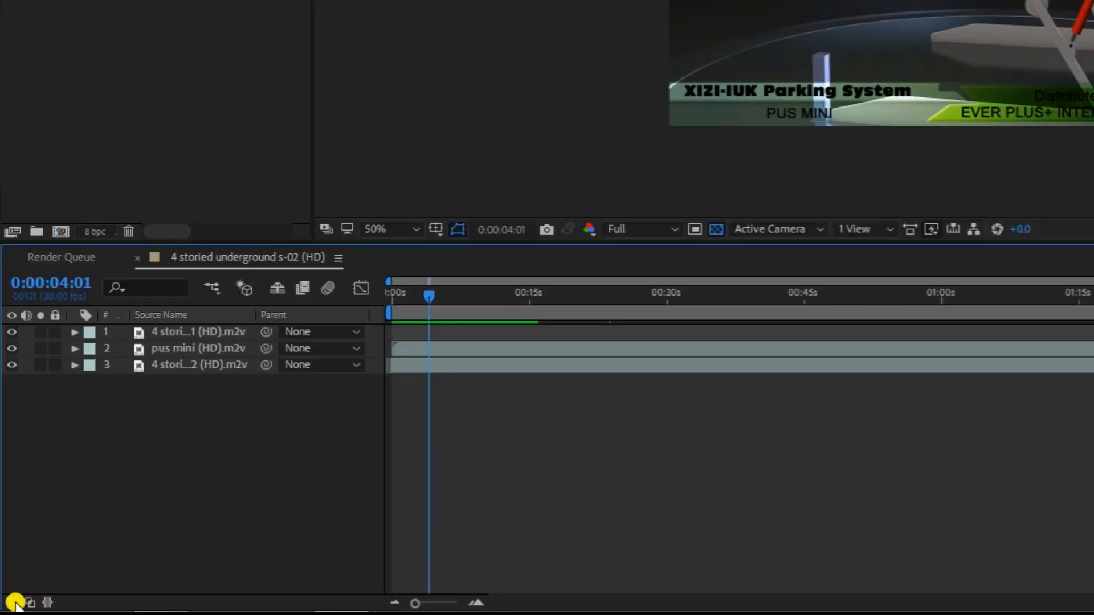
Show the layer switches and the transfer controls (Mode and TrkMat) columns in the timeline
click(13, 603)
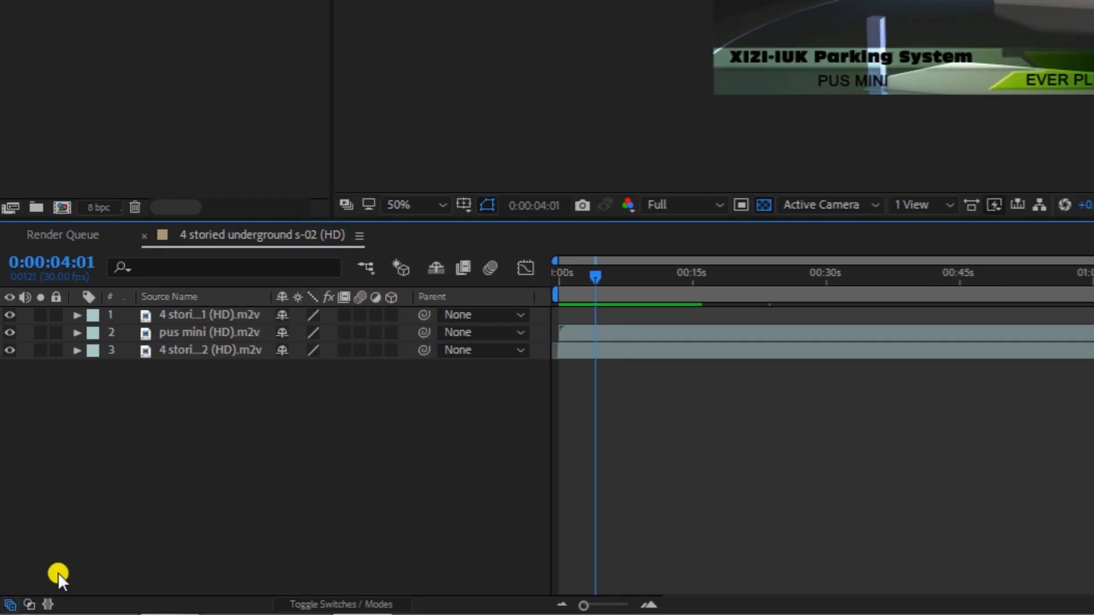
click(29, 603)
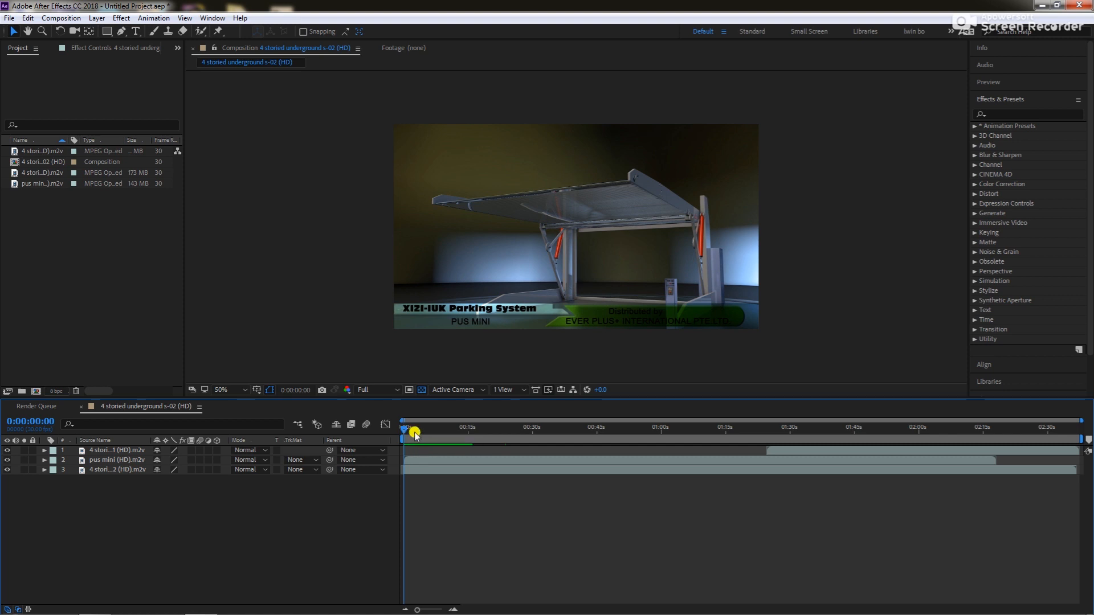
Scrub through the opening seconds of the composition and preview them, ending at 0:00:02:22
click(455, 432)
drag(455, 432, 420, 451)
key(space)
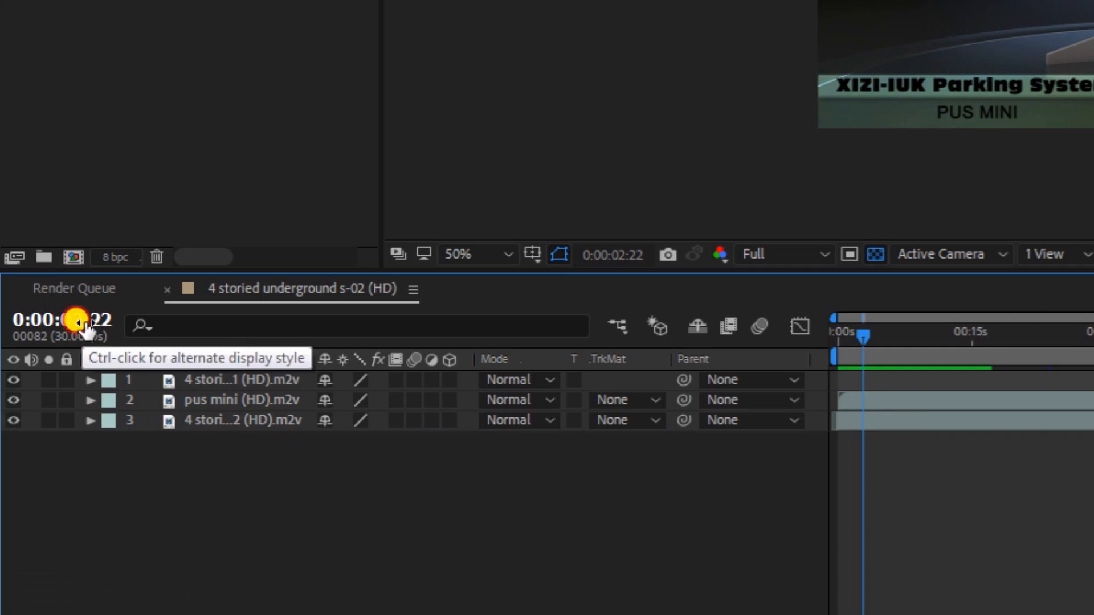
Set the composition's current time to exactly 0:00:05:00 by entering the timecode 500
click(80, 324)
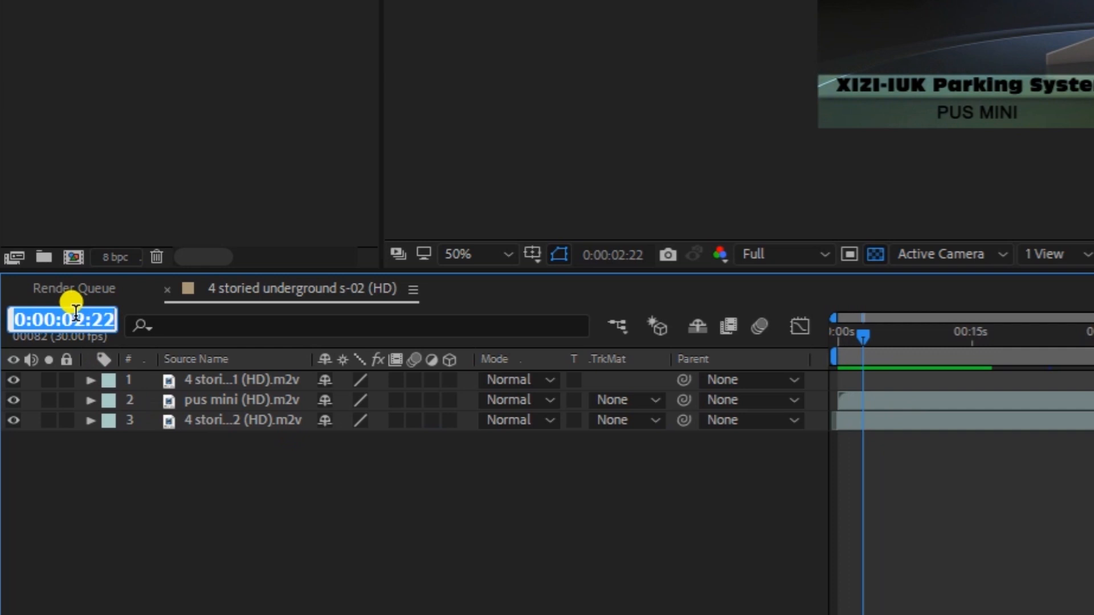
text(5)
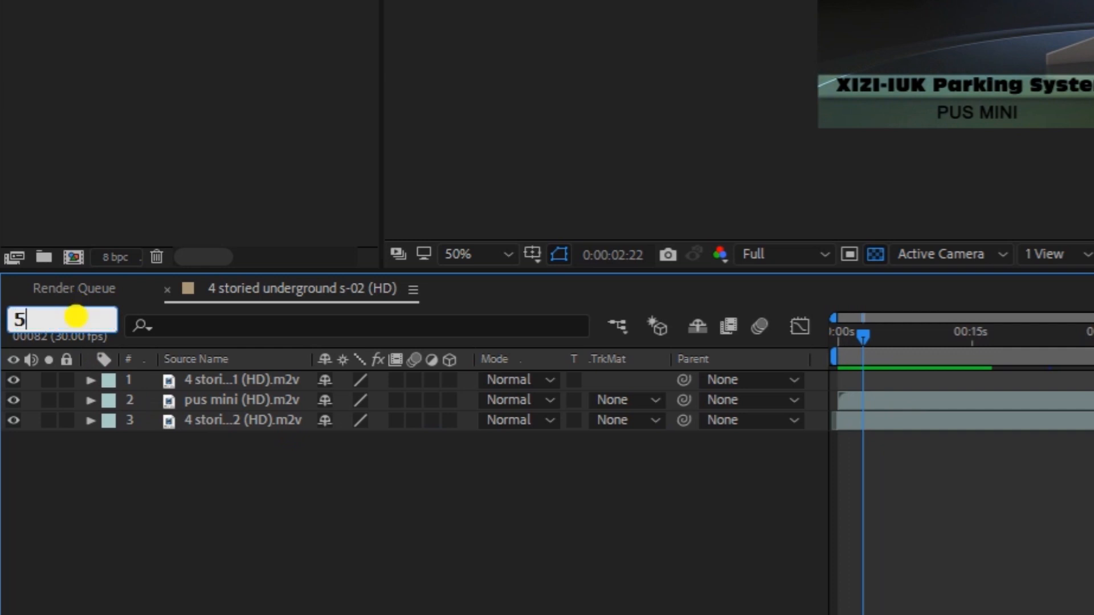
text(00)
key(Return)
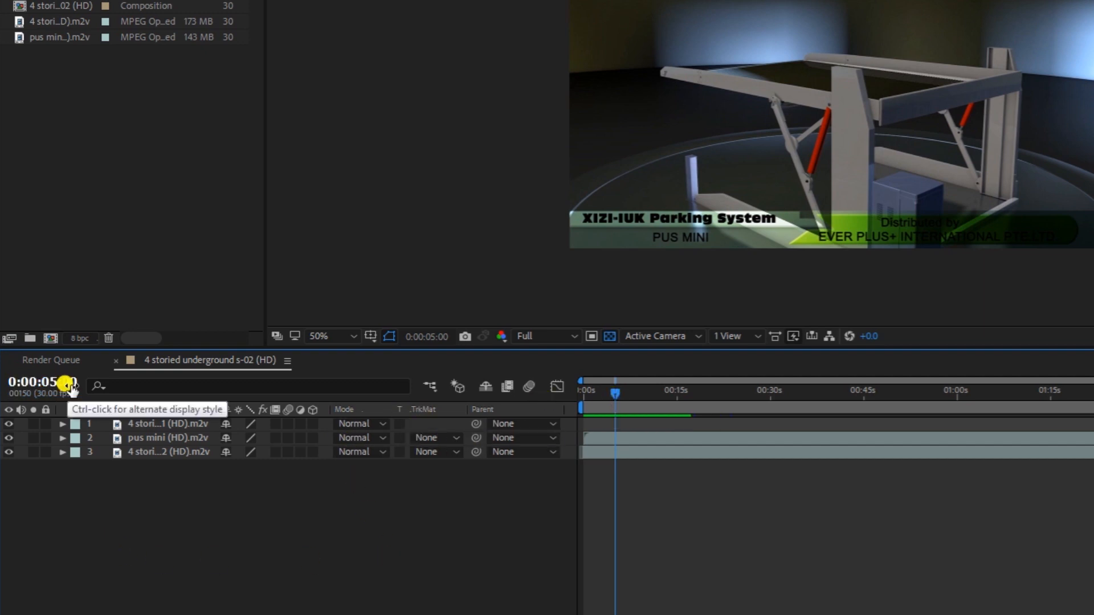
Set the composition's current time to exactly 0:00:07:15 by entering the timecode 715
click(71, 388)
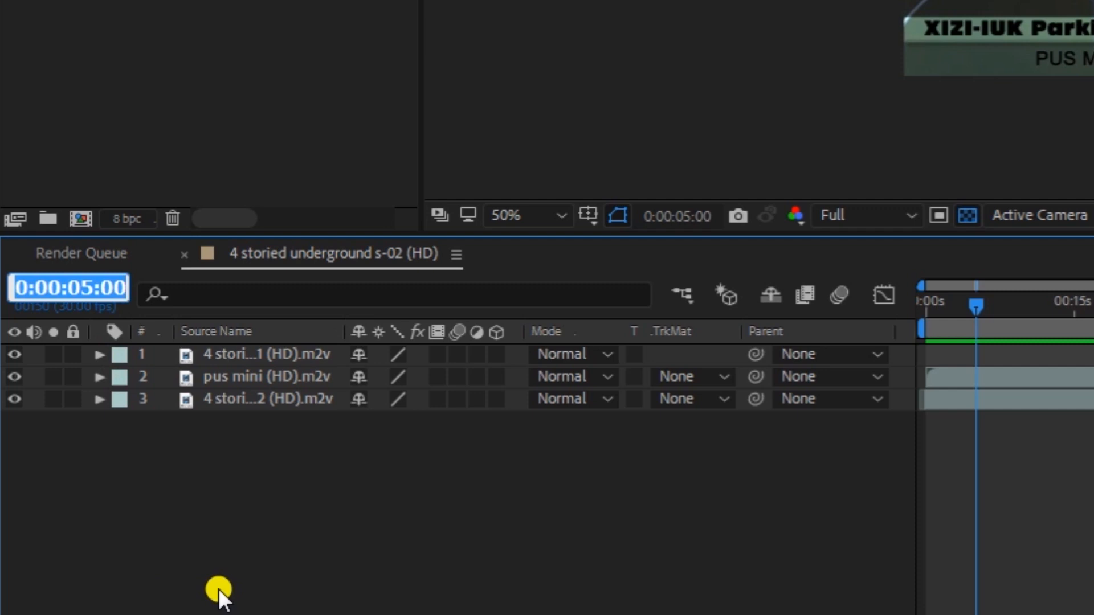
text(715)
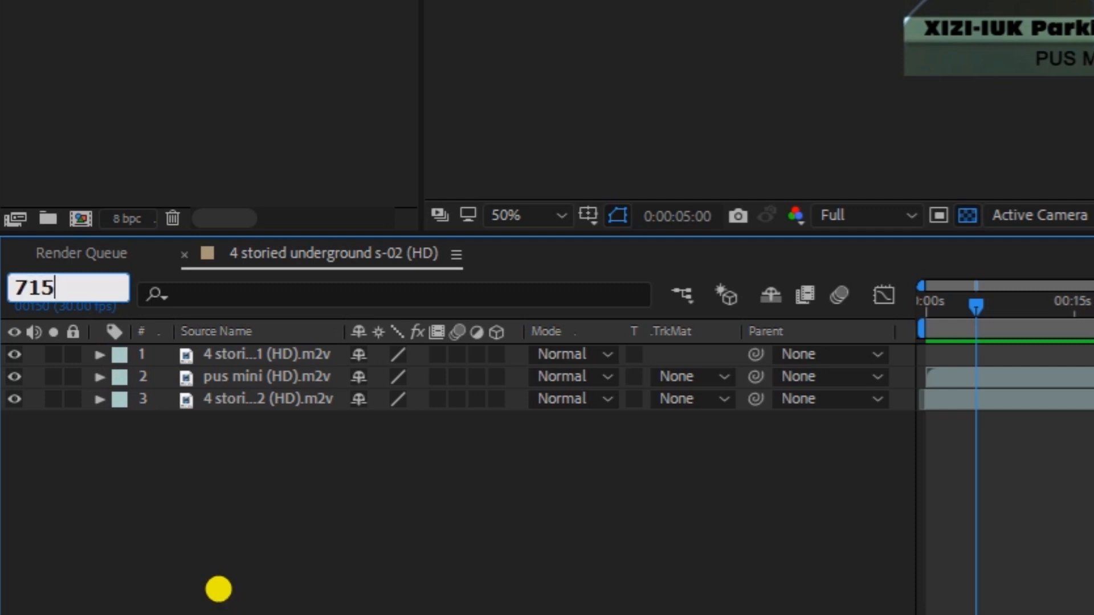
key(Return)
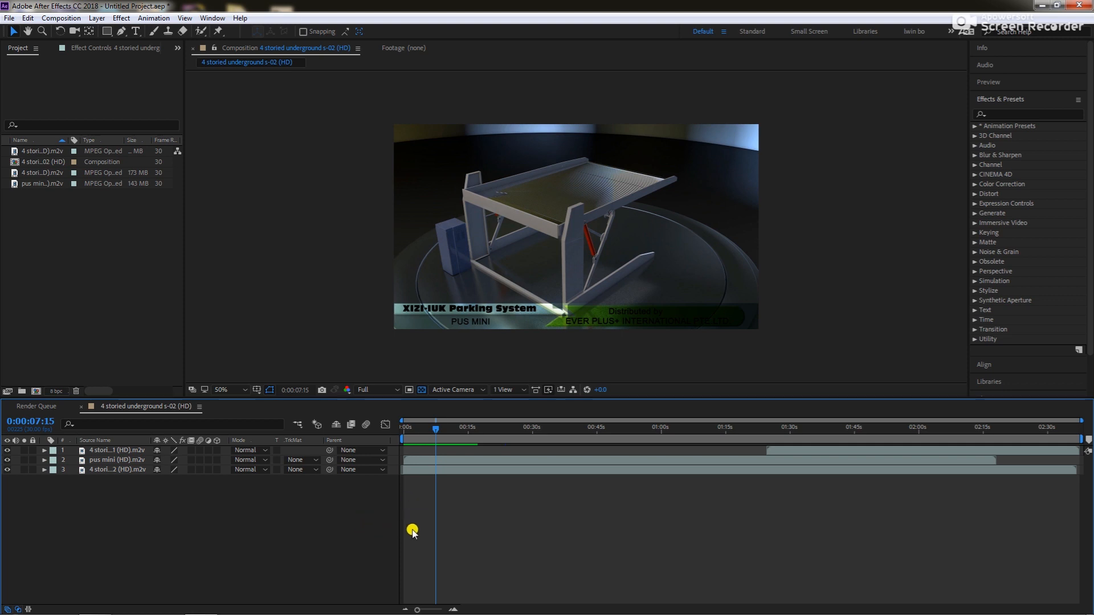
Select layer 1 and move its clip earlier in time so it begins near the start of the composition
click(126, 450)
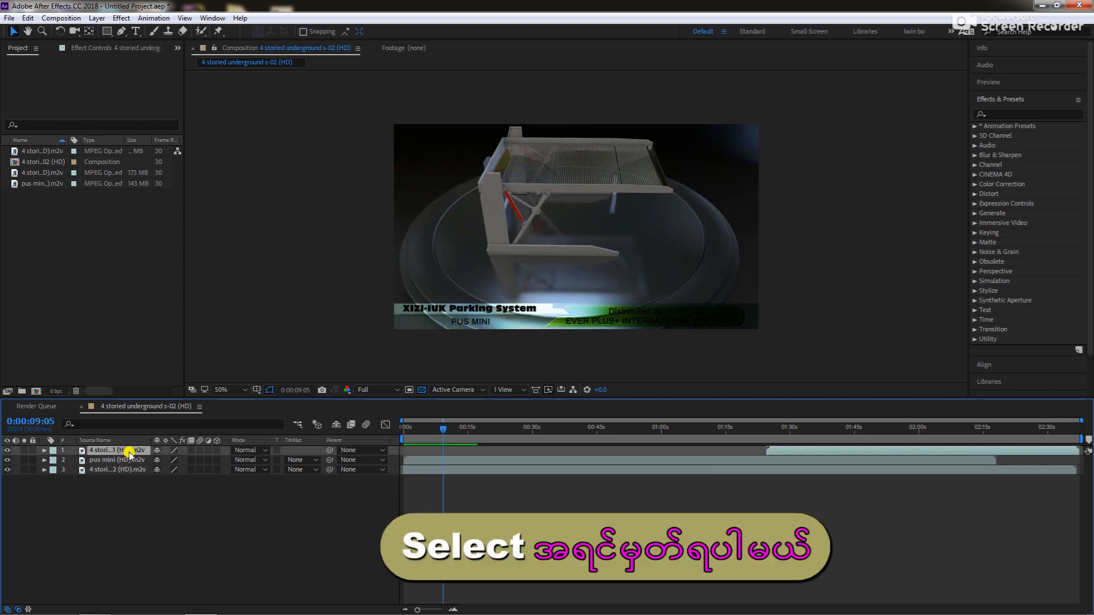
drag(871, 449, 571, 450)
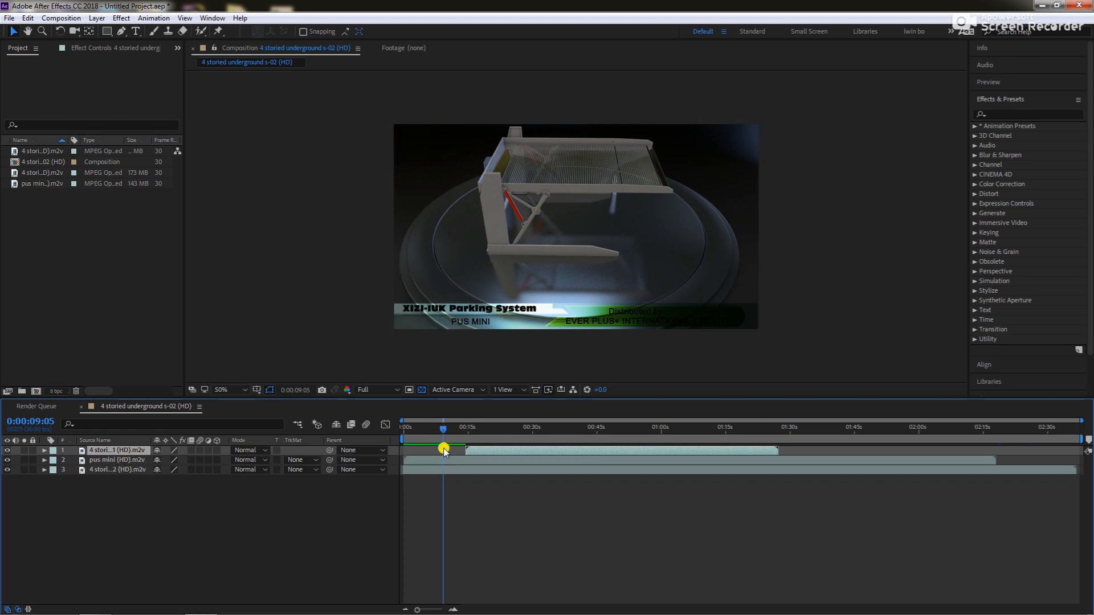
drag(496, 450, 438, 454)
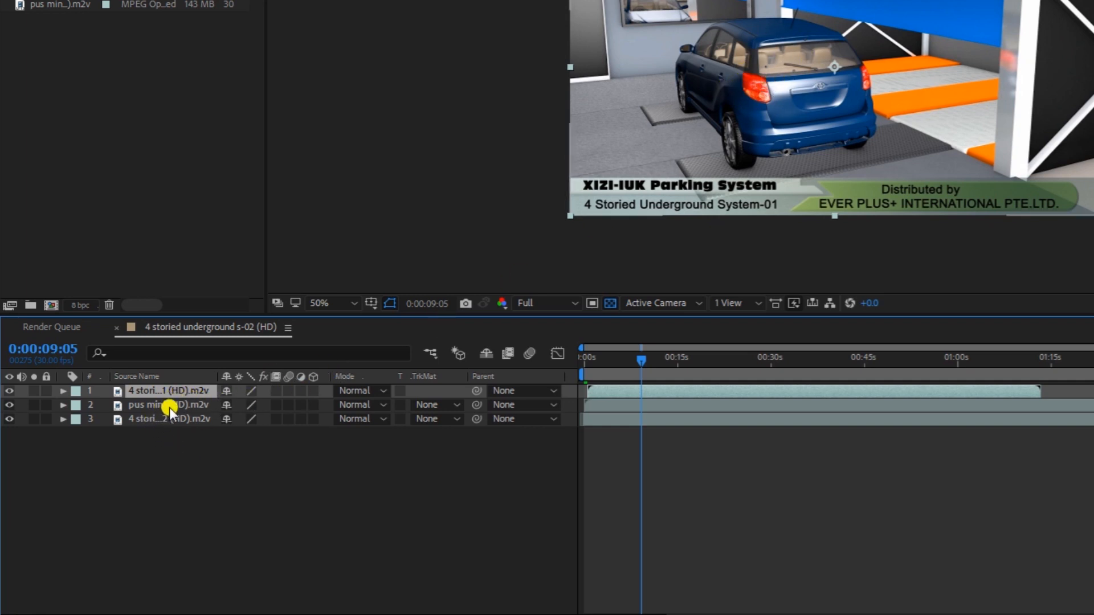
Hide layer 1, select the pus mini (HD).m2v layer, and scrub the current time to 0:00:19:24
click(10, 391)
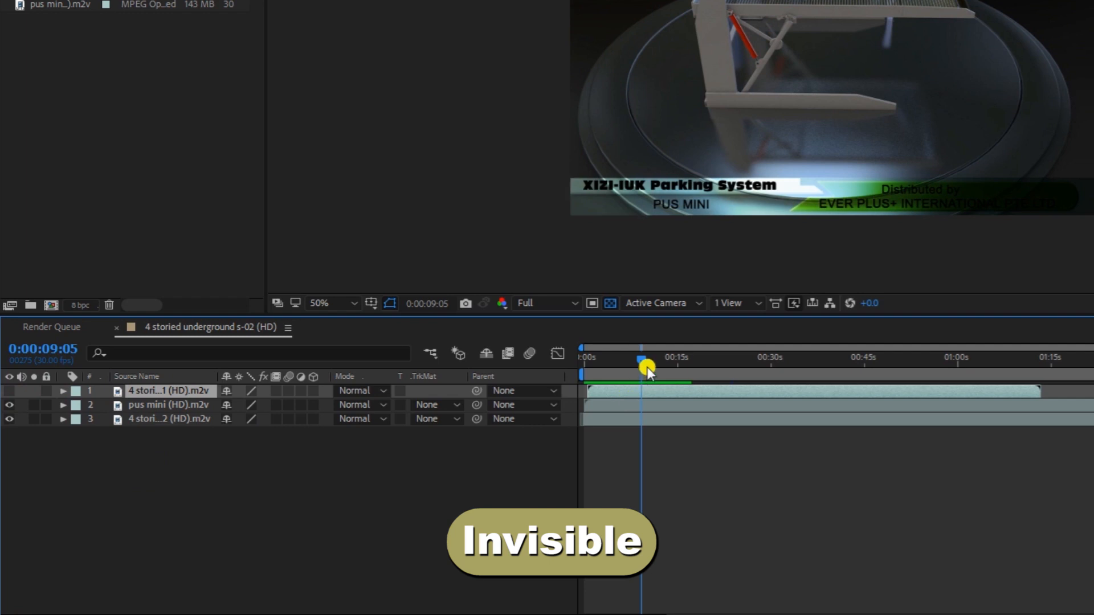
click(151, 408)
drag(641, 364, 707, 361)
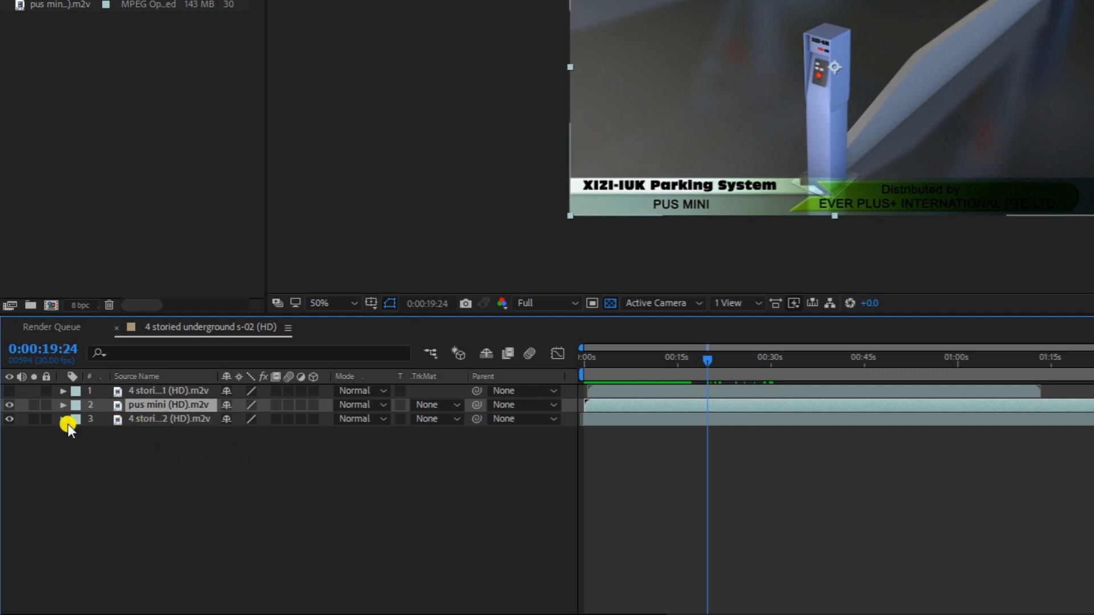
Hide the pus mini (HD).m2v layer to view the layer beneath it, and make it visible again
click(9, 404)
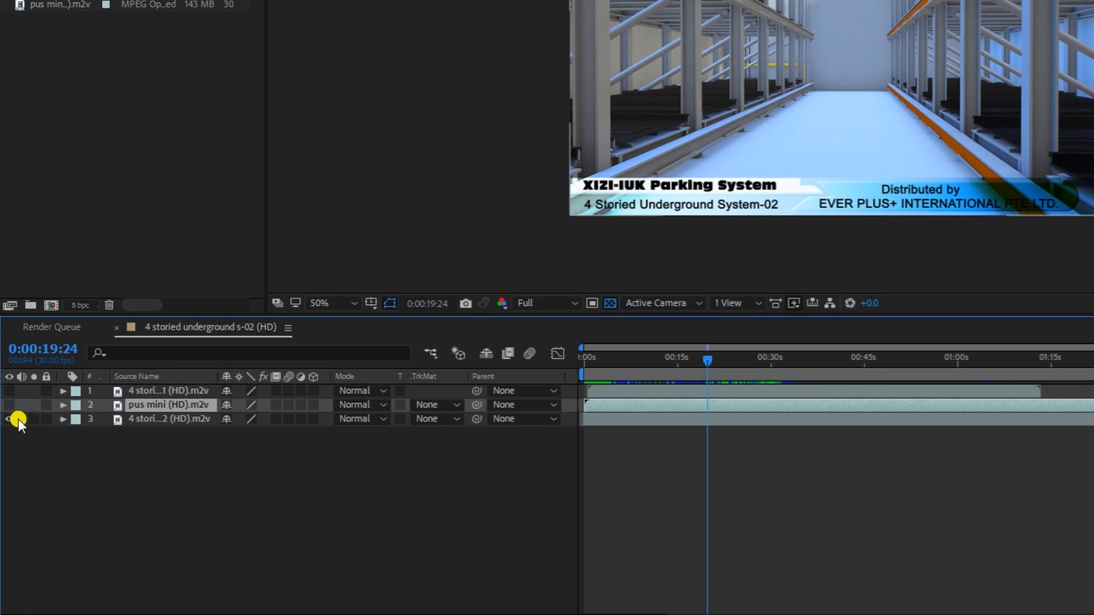
click(10, 404)
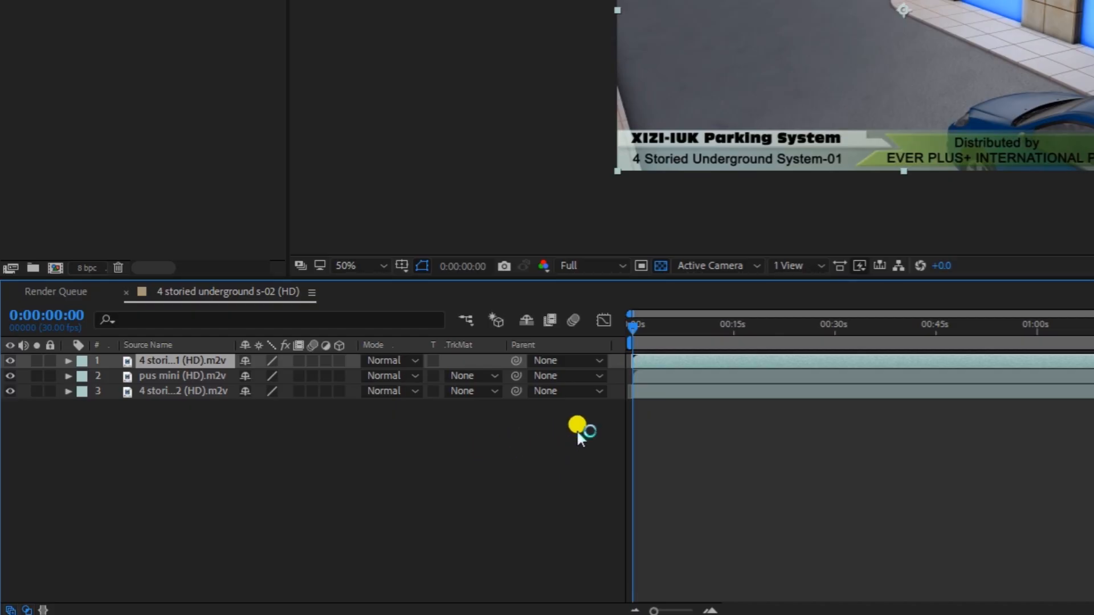
Step the current time one frame forward and one back, and jump ten frames ahead to 0:00:00:10
key(Page_Down)
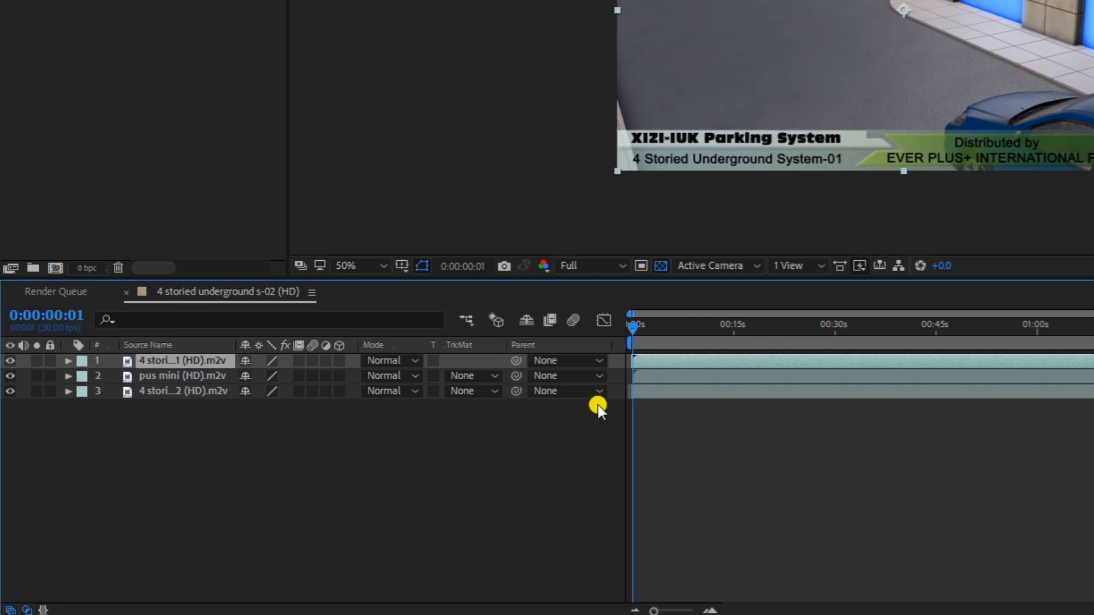
key(Page_Up)
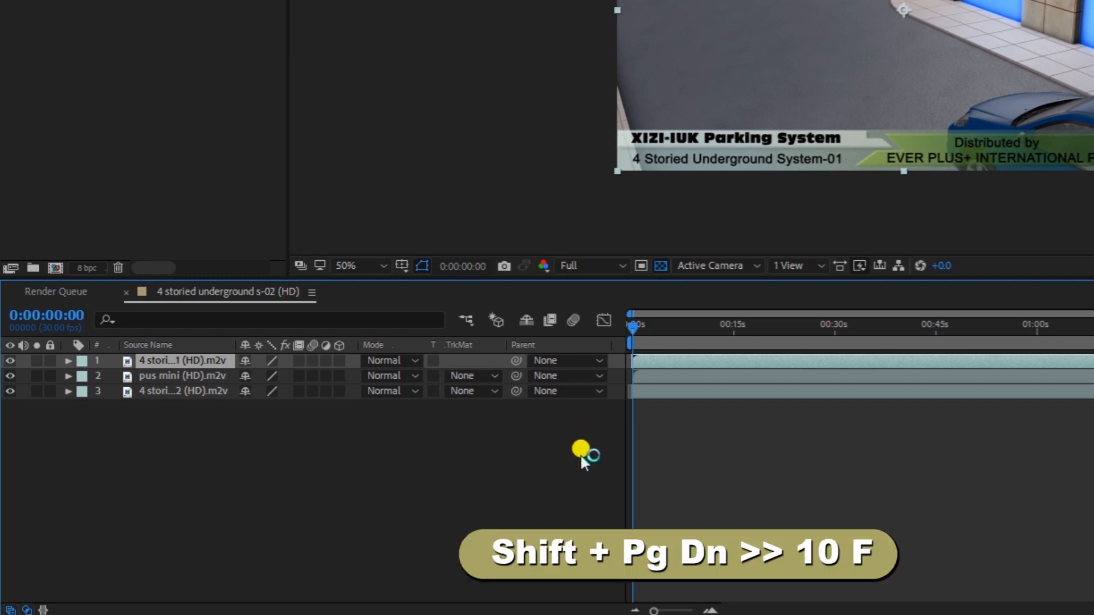
key(shift+Page_Down)
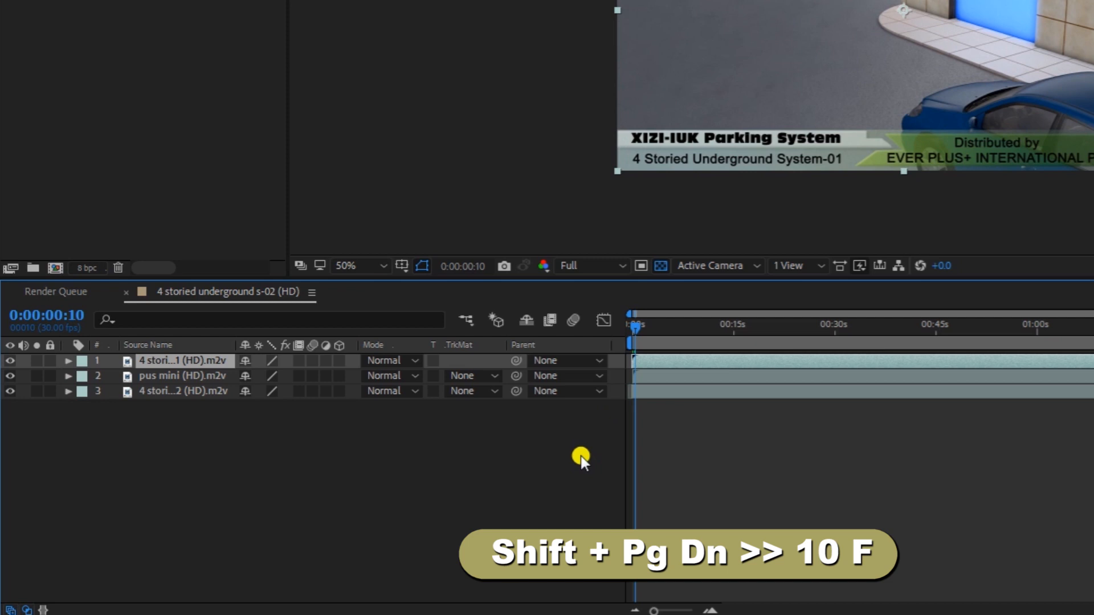
Advance the current time in ten-frame jumps to 0:00:02:00
key(shift+Page_Down)
key(shift+Page_Down)
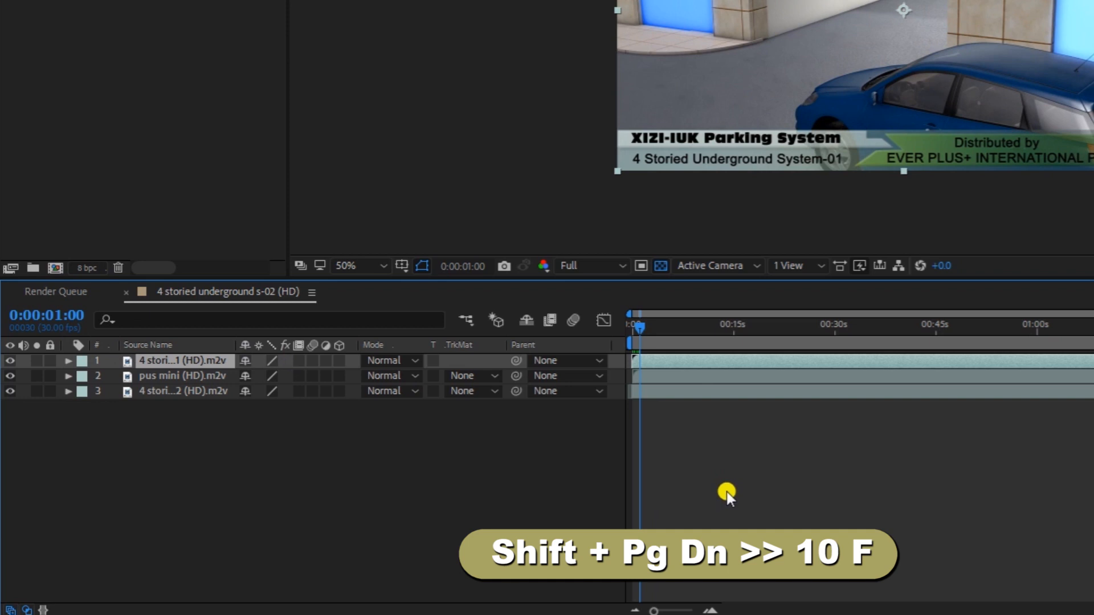
key(shift+Page_Down)
key(shift+Page_Down)
key(shift+Page_Down)
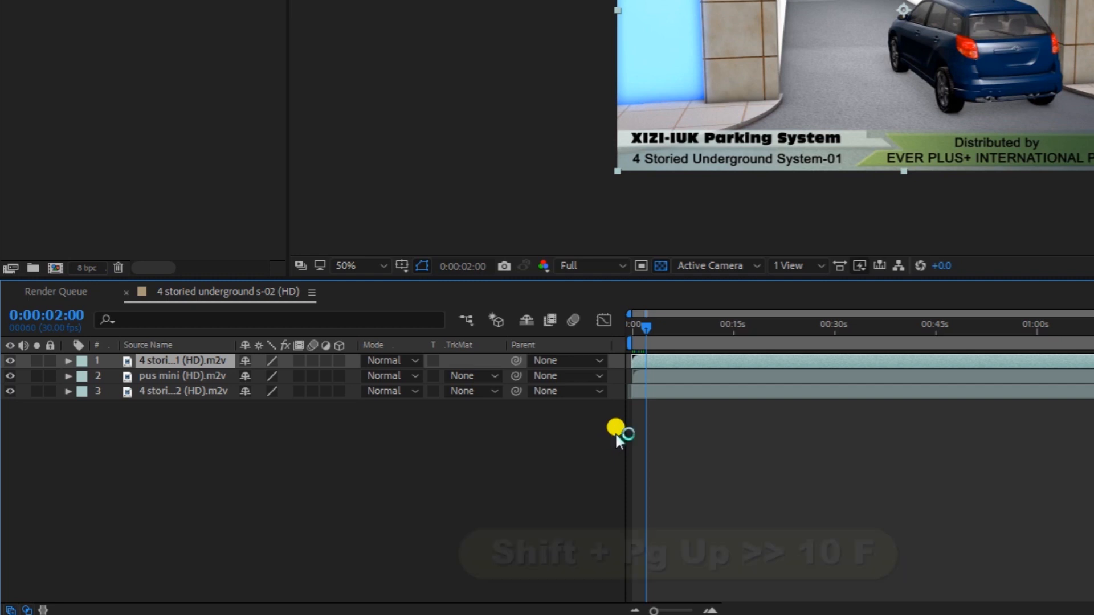
Move the current time back in ten-frame jumps to 0:00:01:00
key(shift+Page_Up)
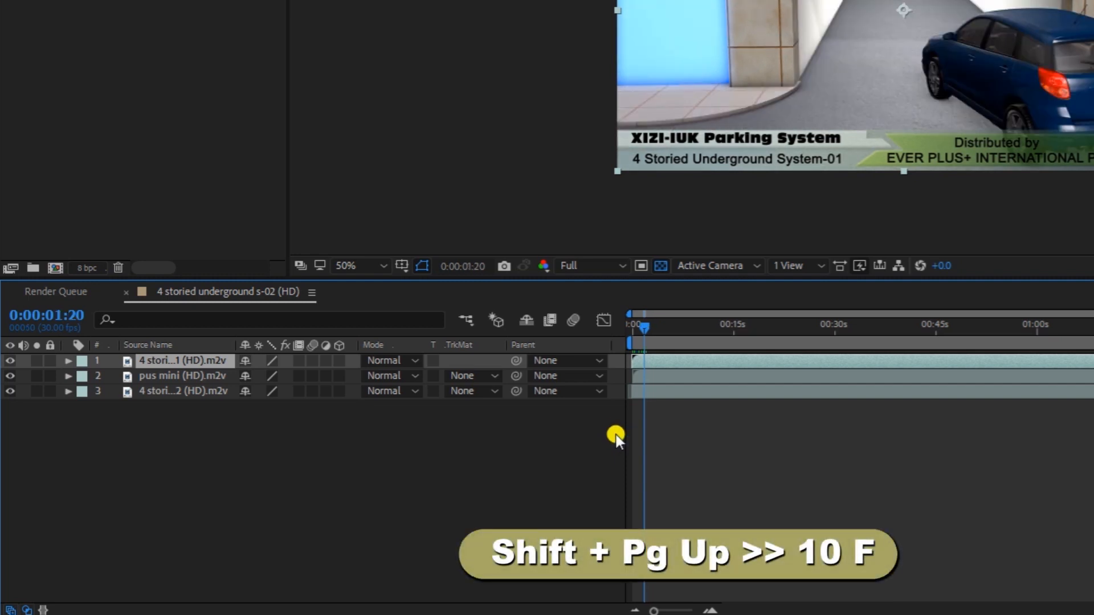
key(shift+Page_Up)
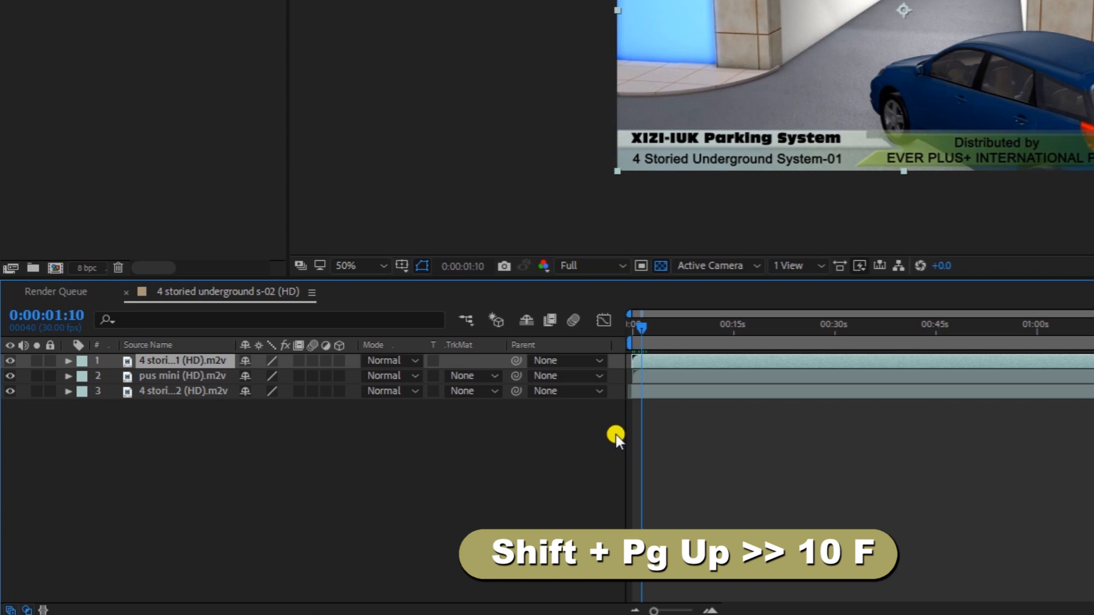
key(shift+Page_Up)
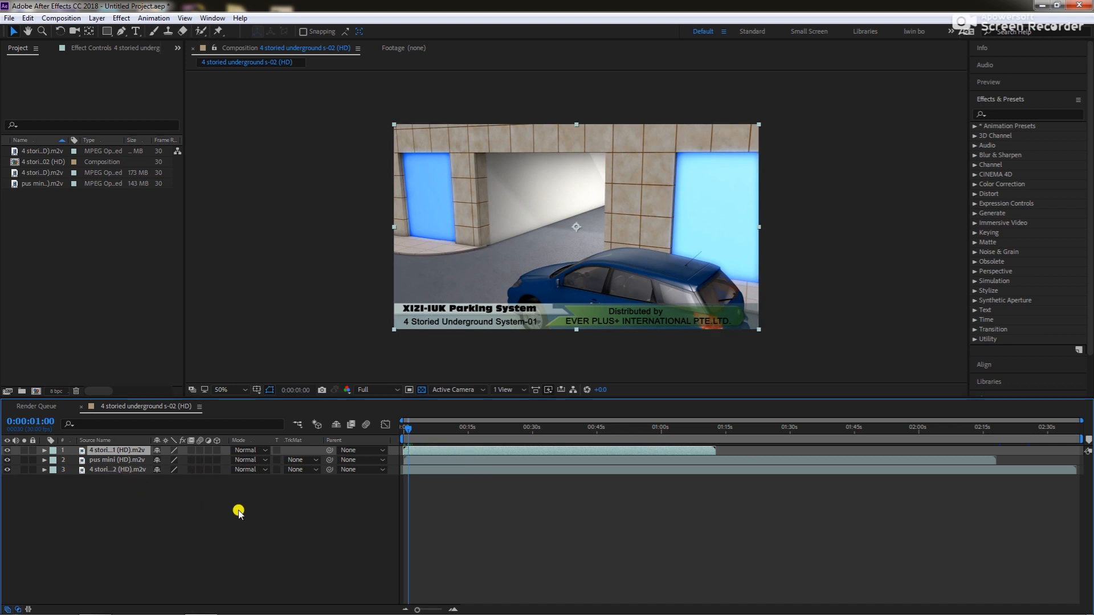
Select layer 1, 4 stori...1 (HD).m2v, and jump the current time to its out point and its in point
click(98, 470)
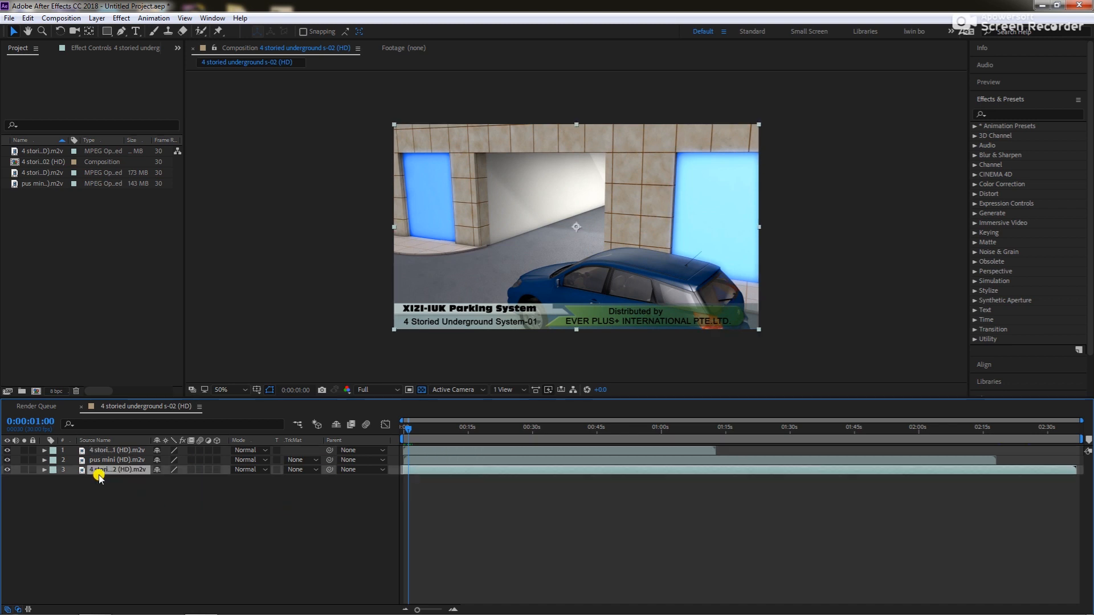
click(122, 451)
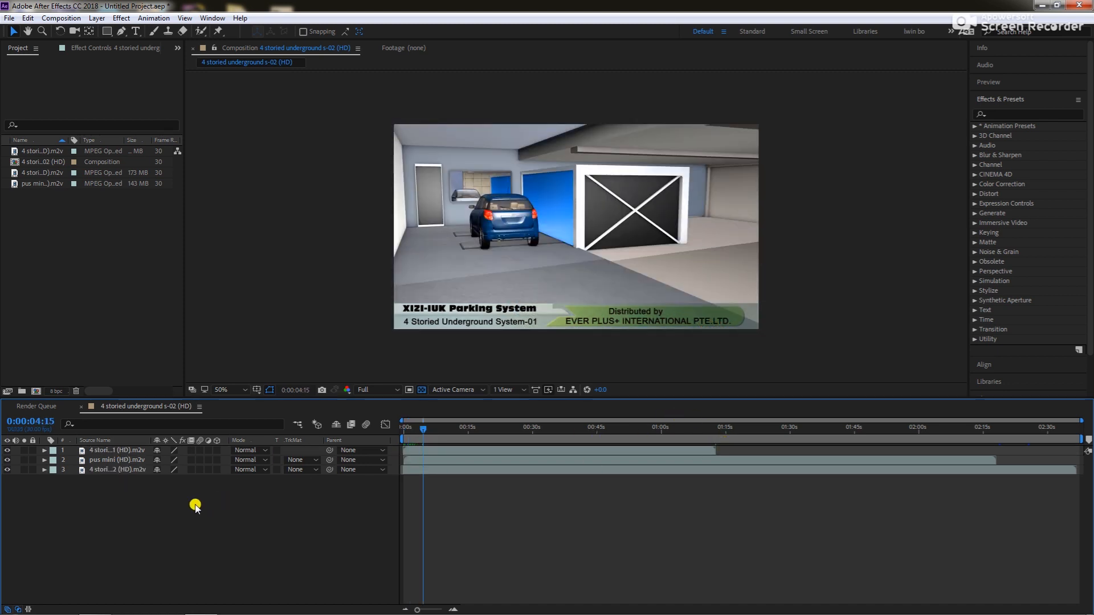
click(132, 451)
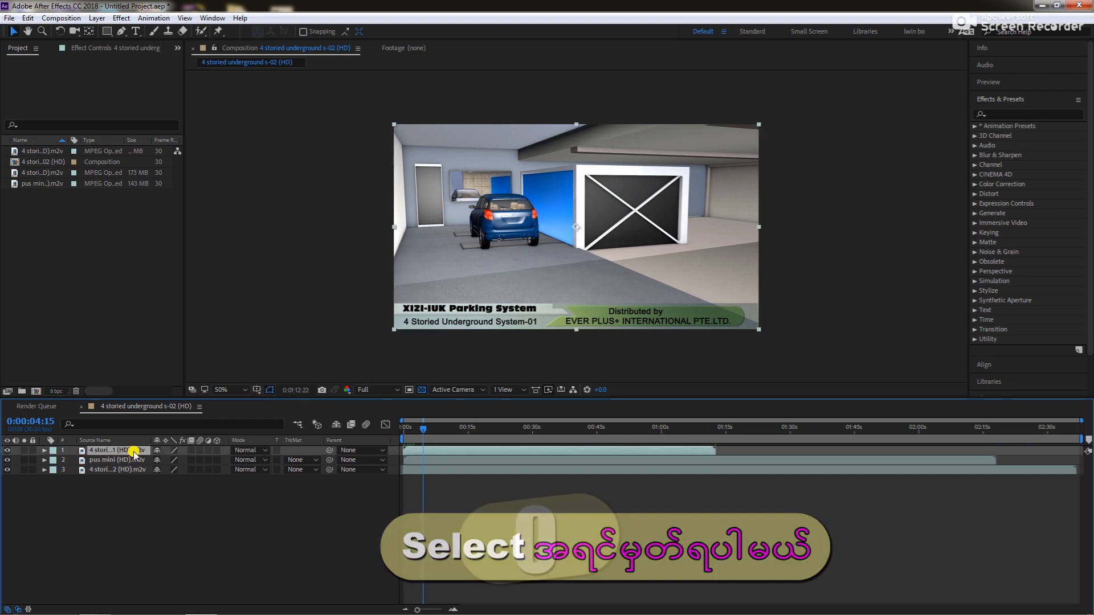
key(o)
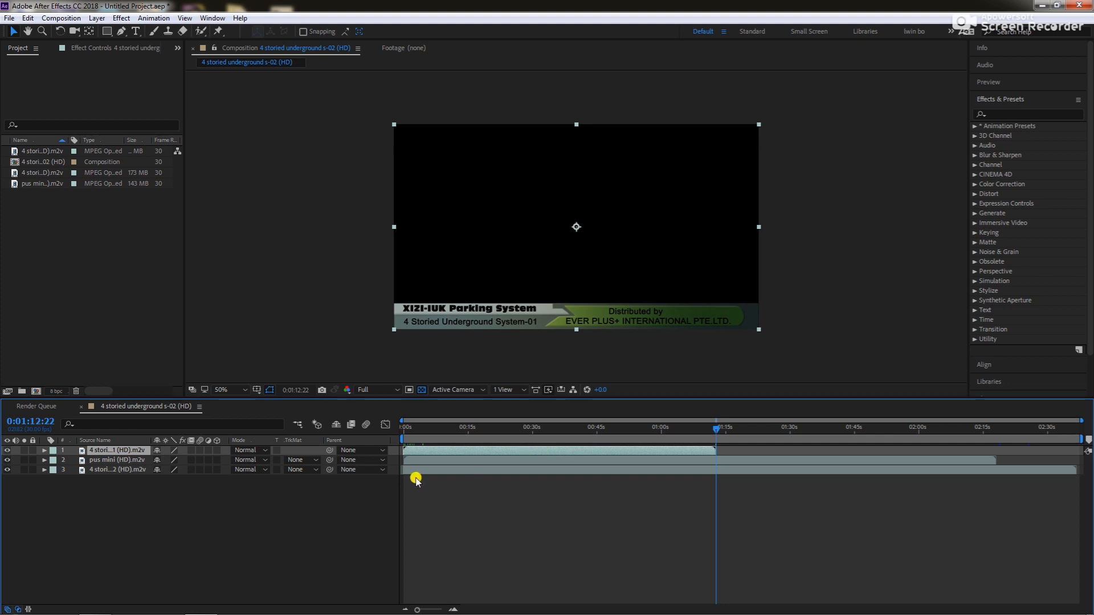
key(i)
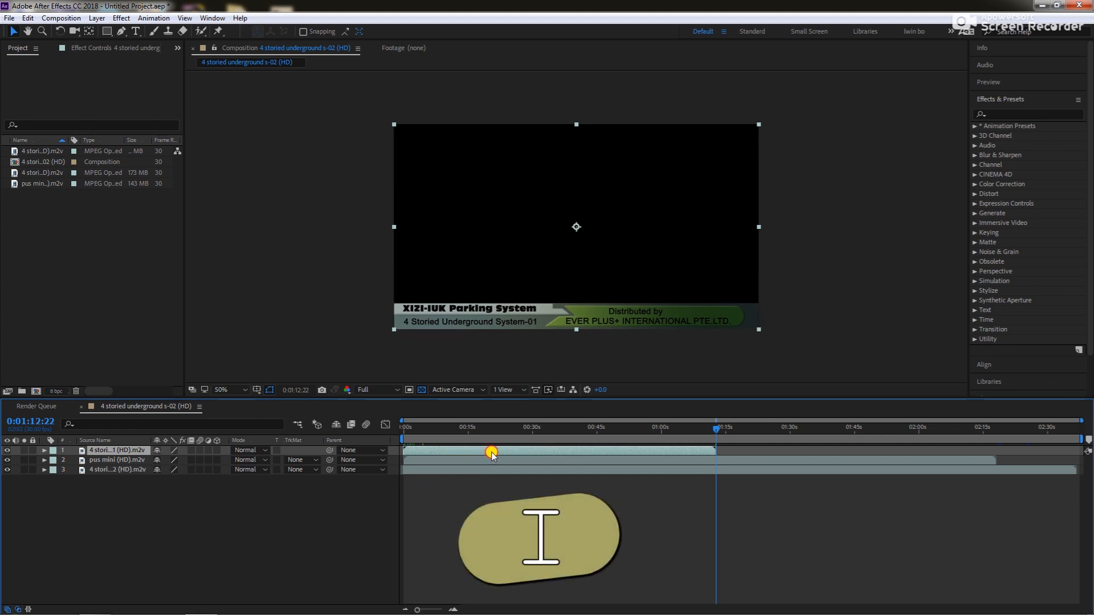
Move layer 1's clip later to begin at about 0:00:31:21, and jump to its in and out points
drag(492, 455, 627, 450)
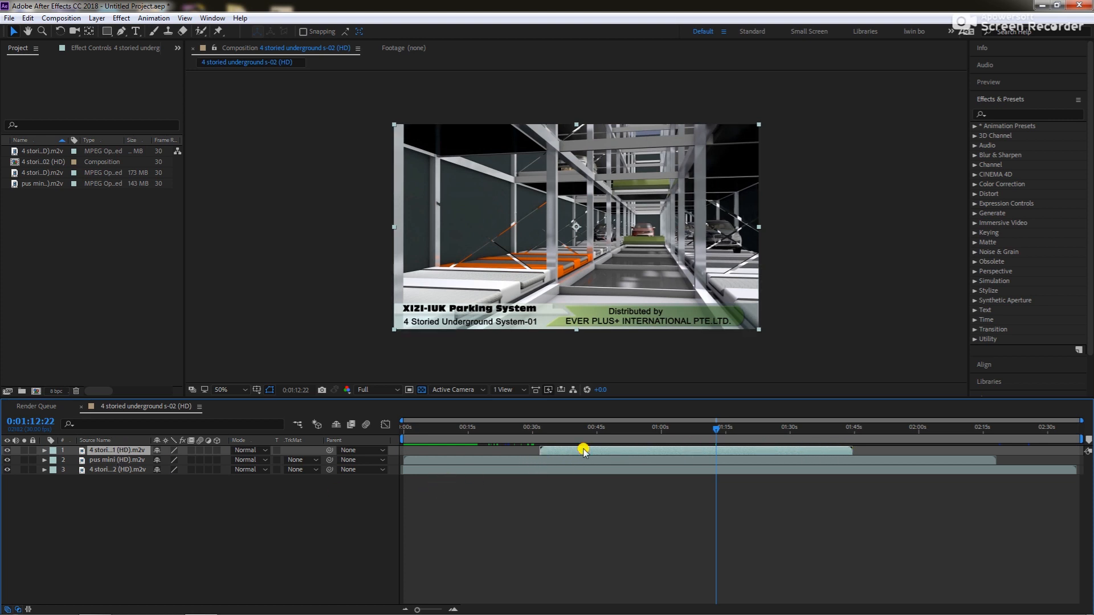
key(i)
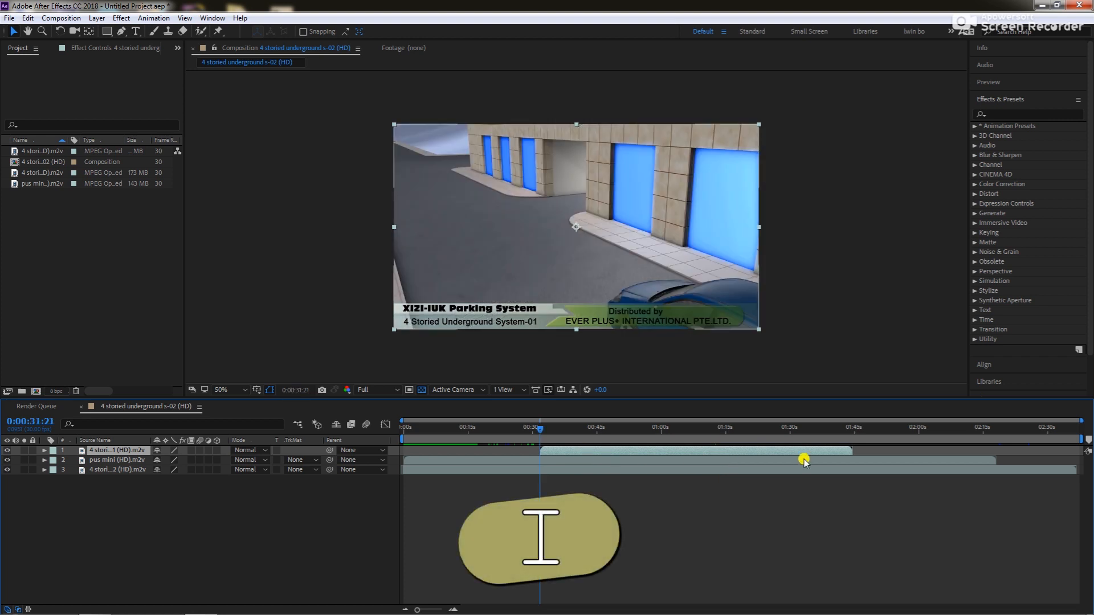
key(o)
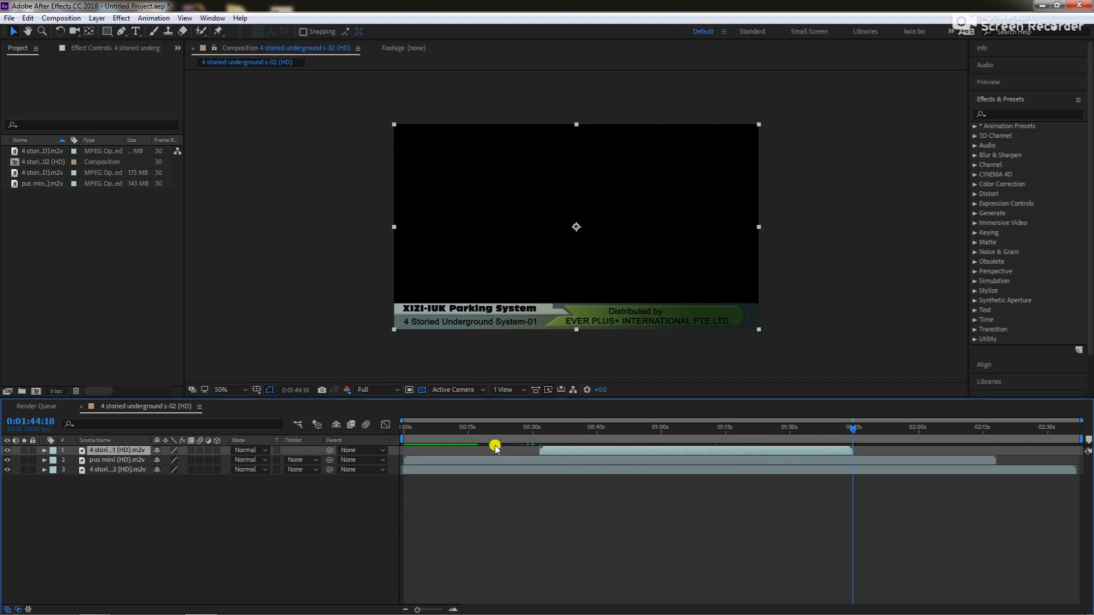
Return the current time to the composition start and preview playback until about 0:00:02:12
drag(417, 433, 402, 434)
key(space)
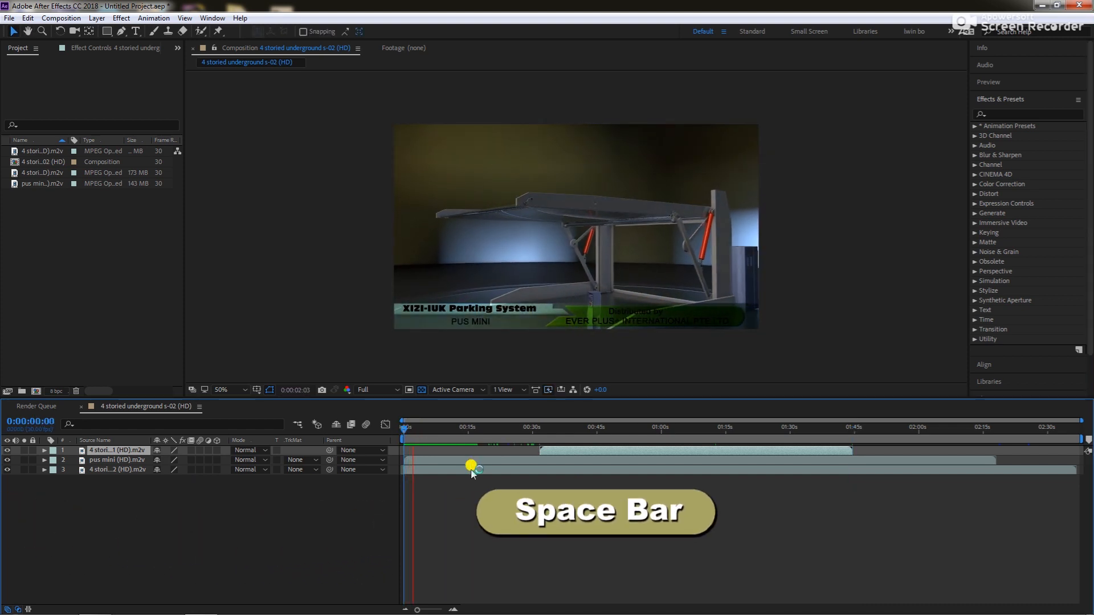
key(space)
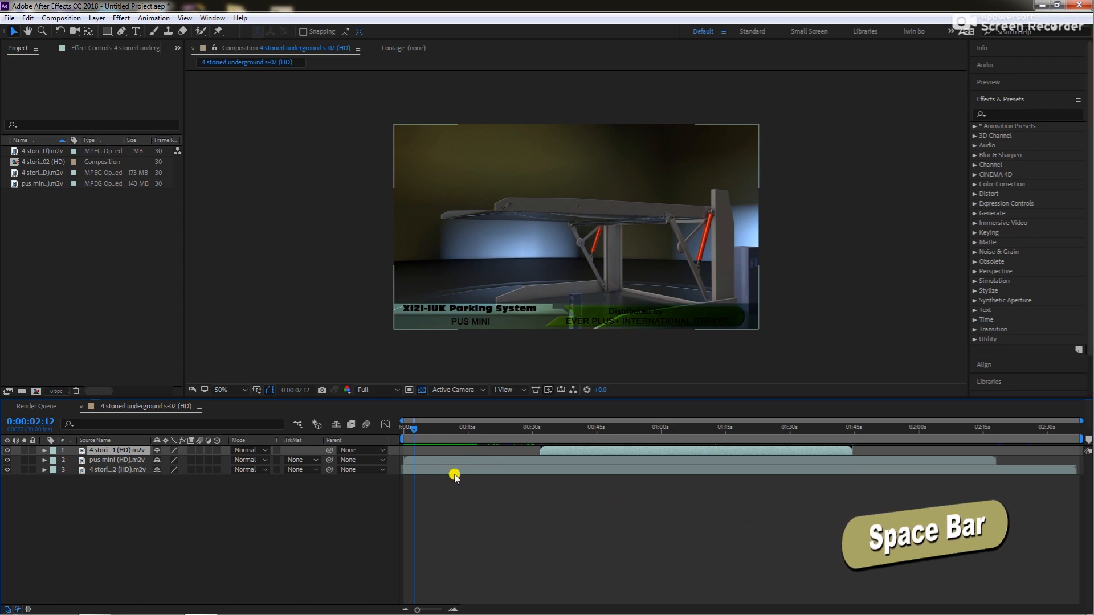
Move the 4 stori...2 (HD).m2v layer from the bottom to the top of the layer stack
click(124, 503)
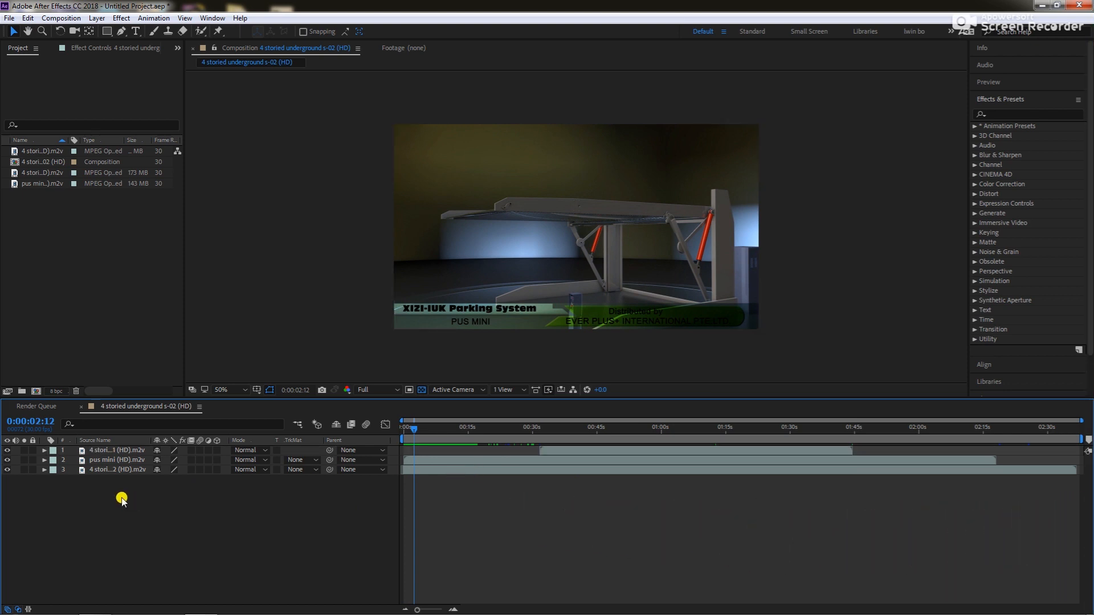
click(163, 454)
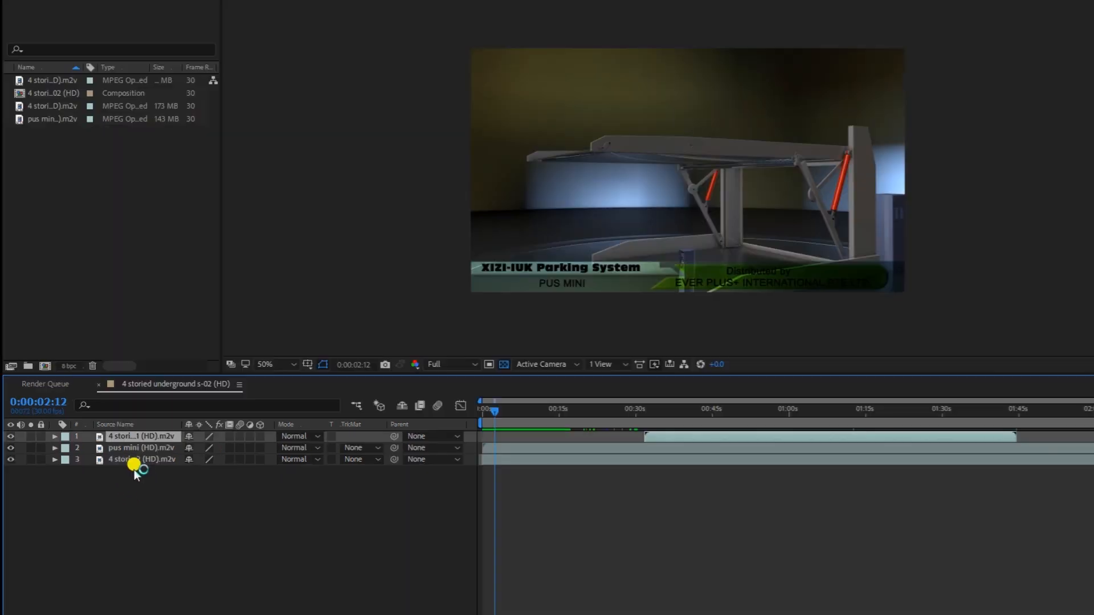
click(111, 470)
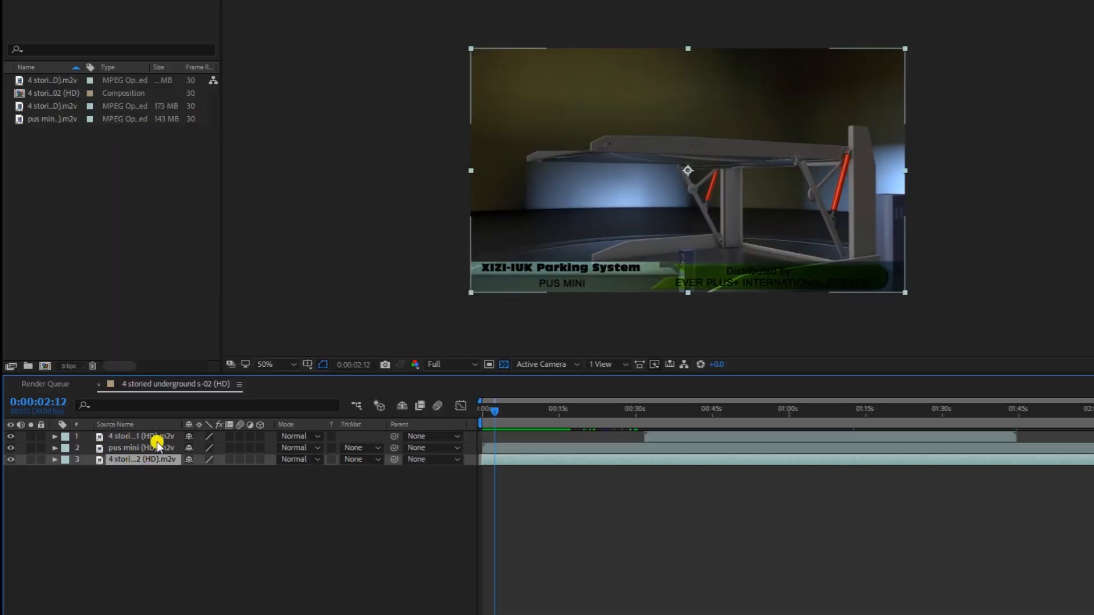
click(156, 477)
click(156, 460)
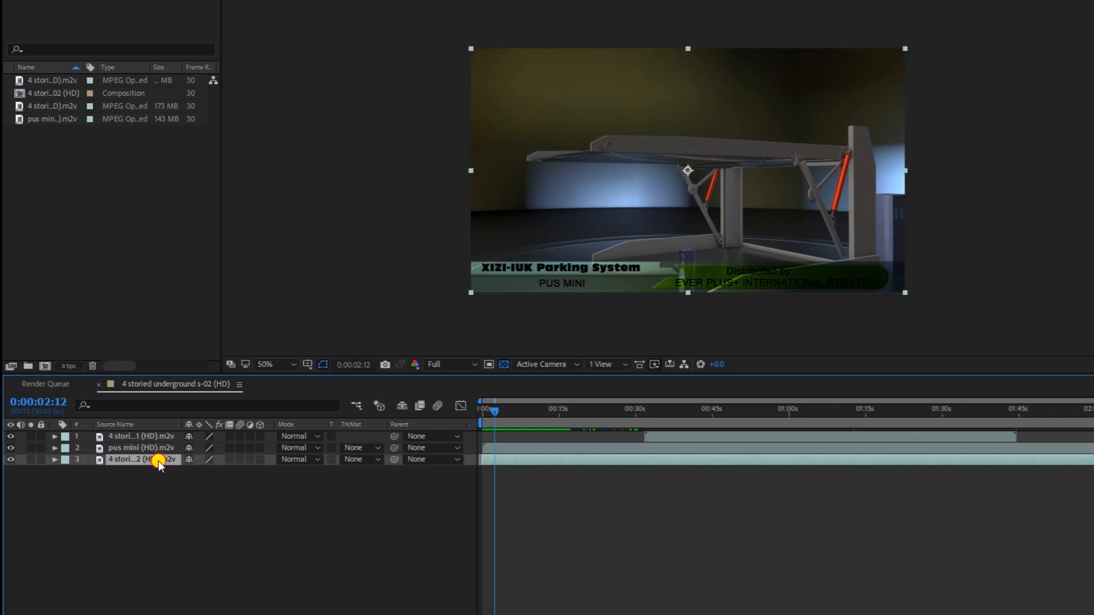
drag(158, 461, 167, 433)
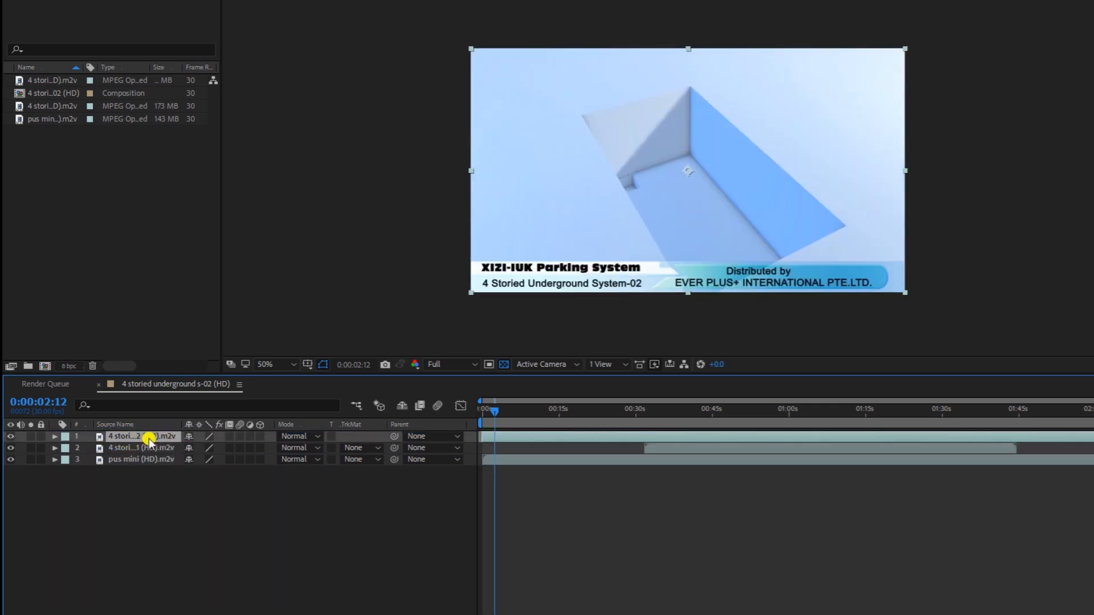
Restore the layer order to 4 stori...1, pus mini, 4 stori...2 from top to bottom, with 4 stori...1 selected
click(748, 450)
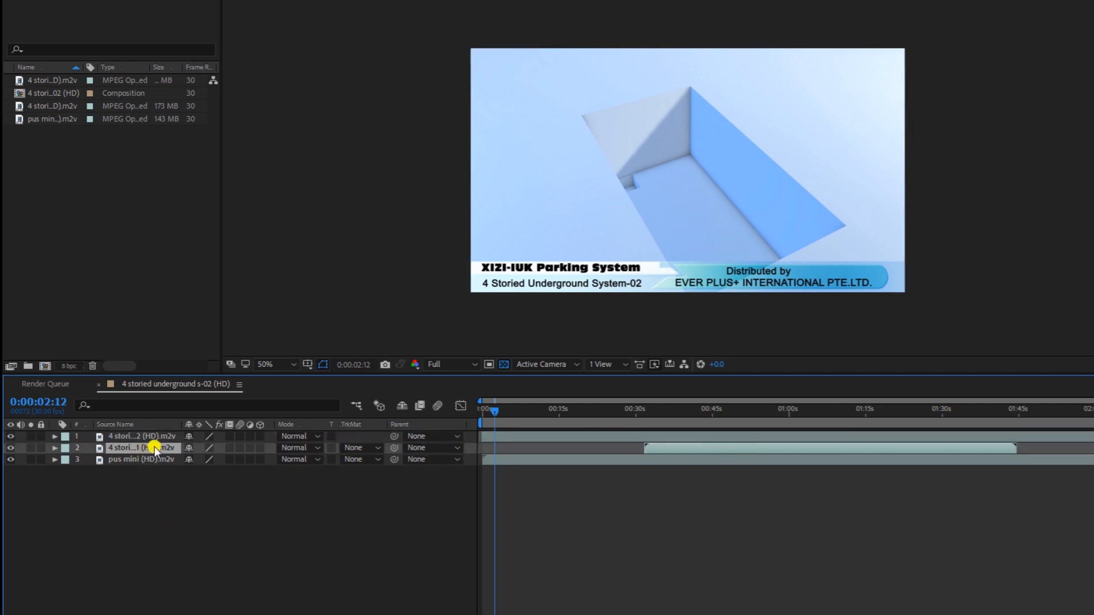
click(84, 440)
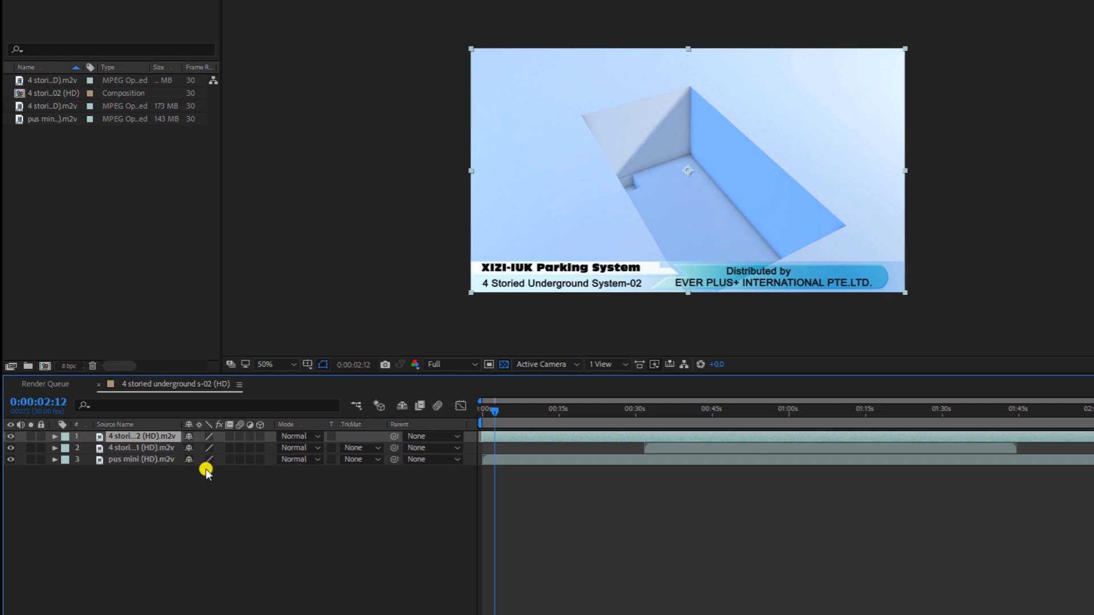
click(127, 450)
mouse_move(134, 446)
mouse_down()
mouse_move(131, 474)
mouse_move(147, 458)
mouse_up()
click(142, 448)
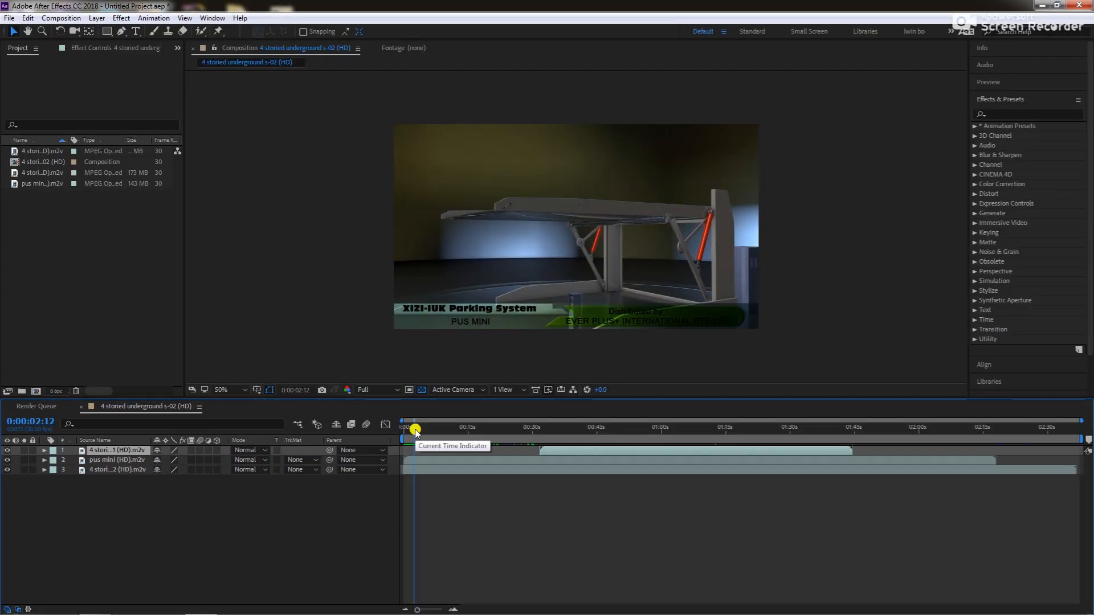
Set the current time to 0:00:05:00 and move layer 1's clip so its in point aligns with that time
drag(415, 431, 425, 433)
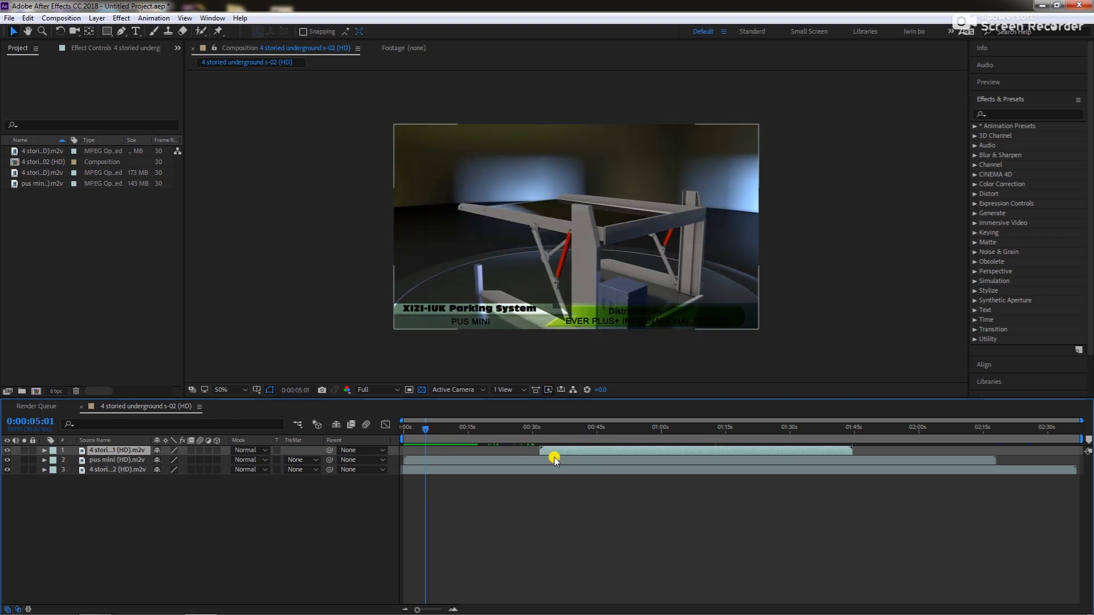
drag(423, 433, 409, 433)
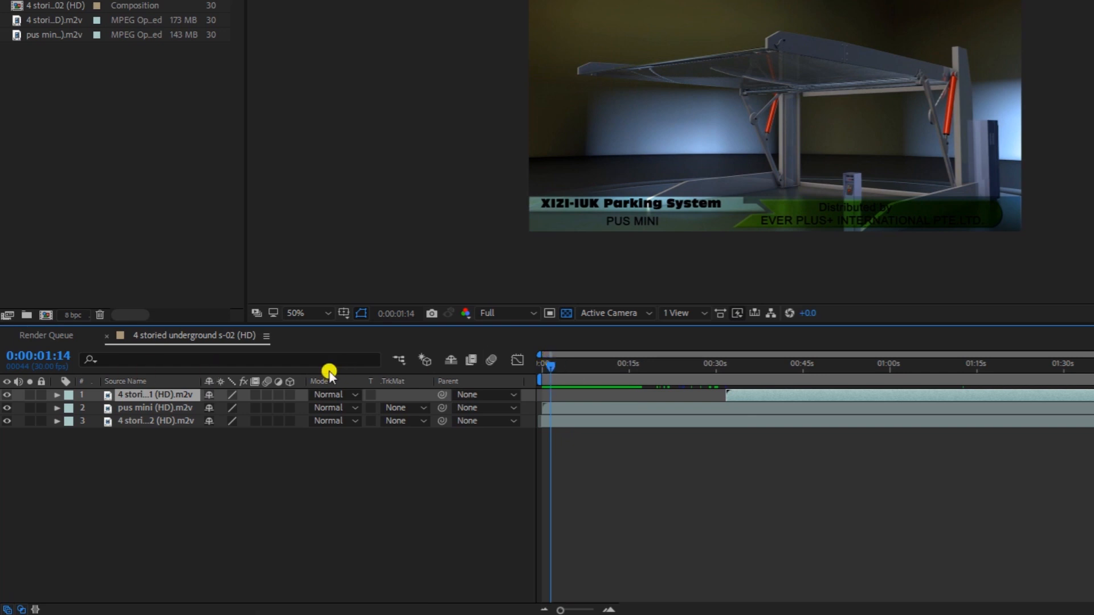
click(51, 356)
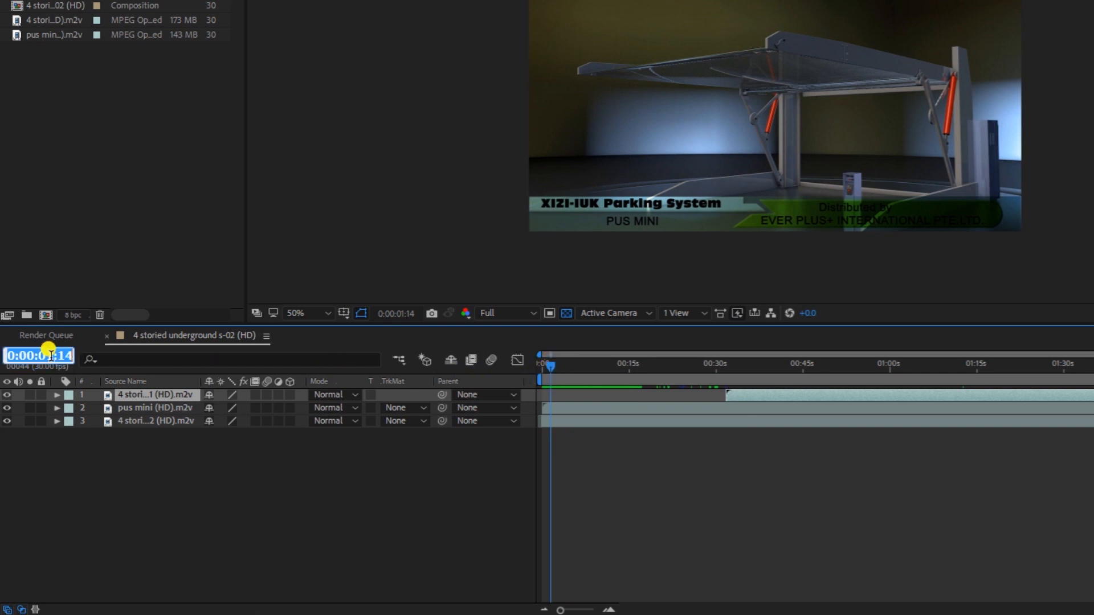
text(500)
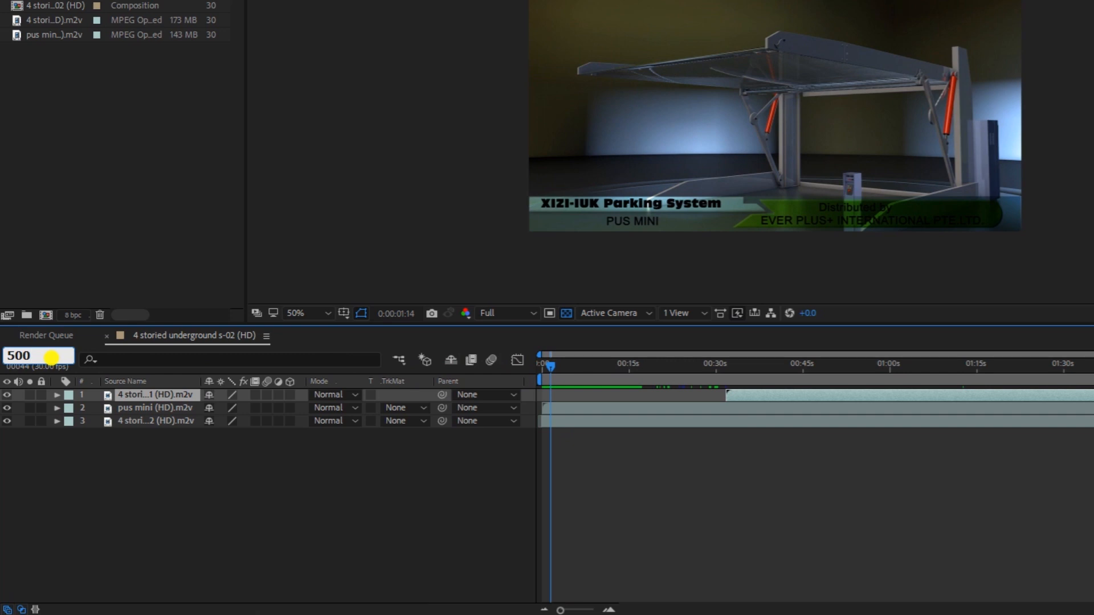
key(Return)
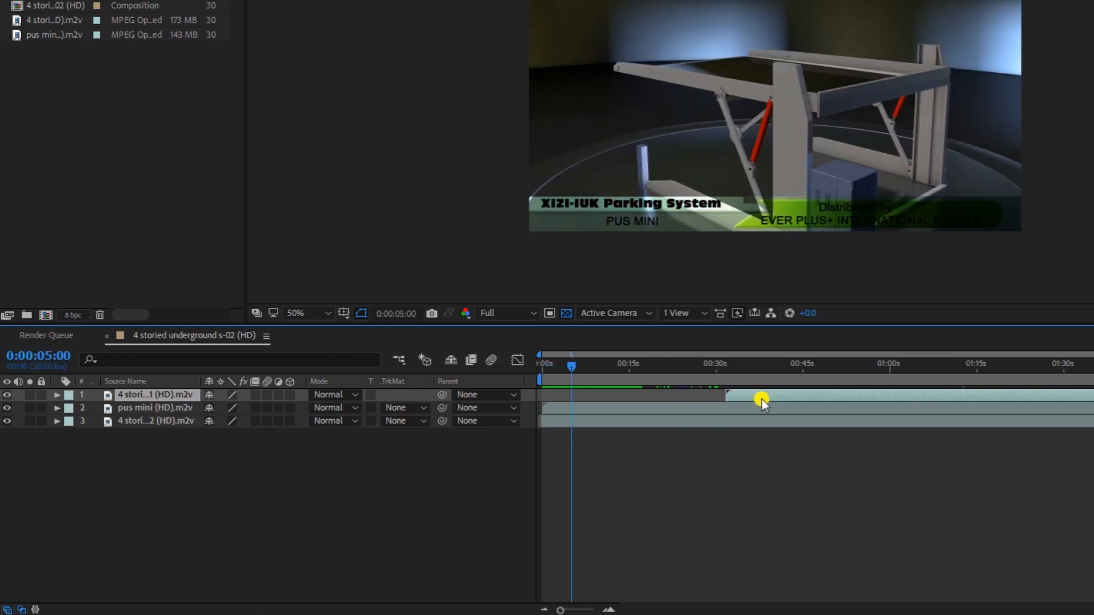
drag(750, 397, 679, 392)
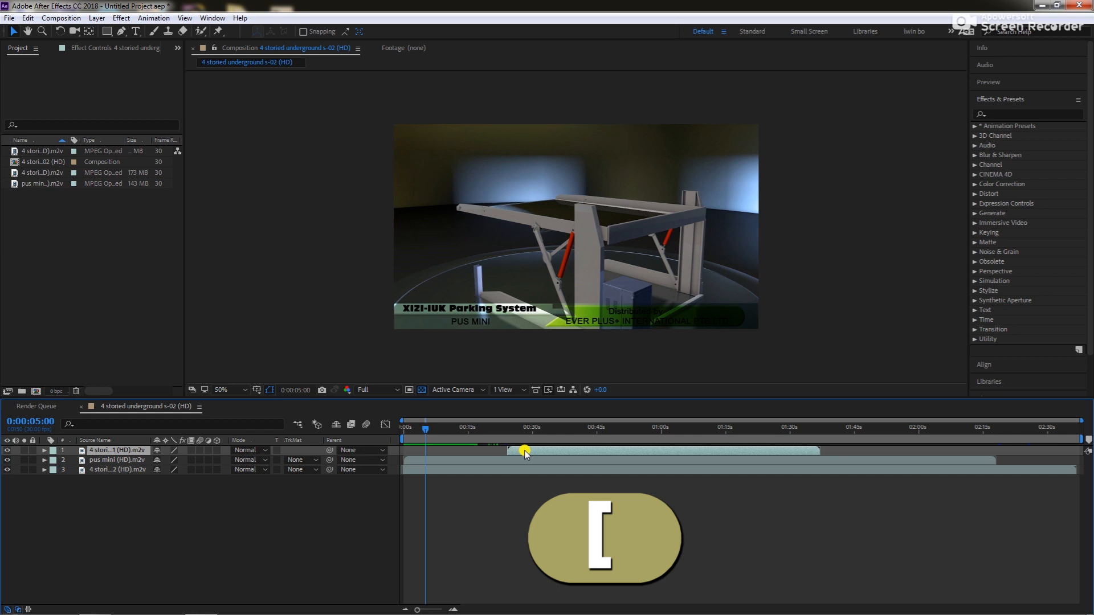
key(bracketleft)
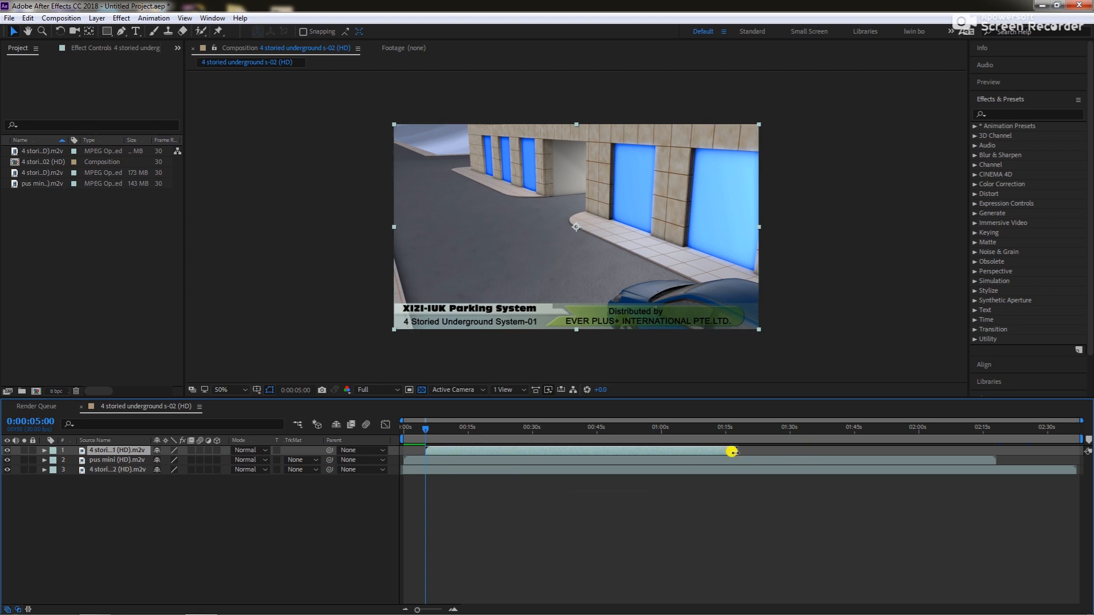
Place the current time at 0:01:30:09 and align layer 1's out point, in point, and again its out point to it
key(bracketright)
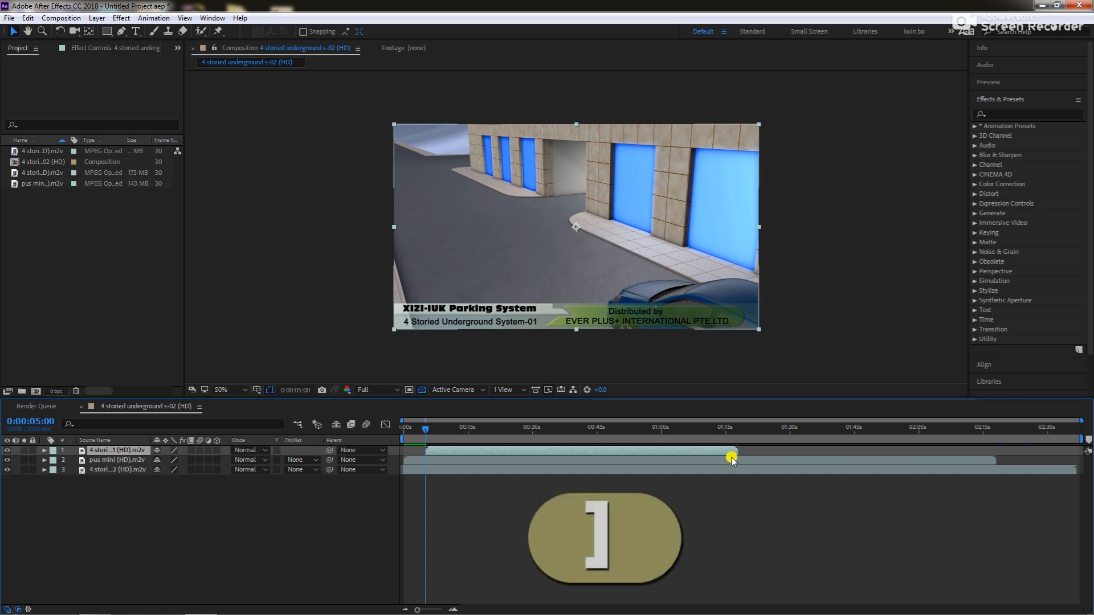
click(791, 431)
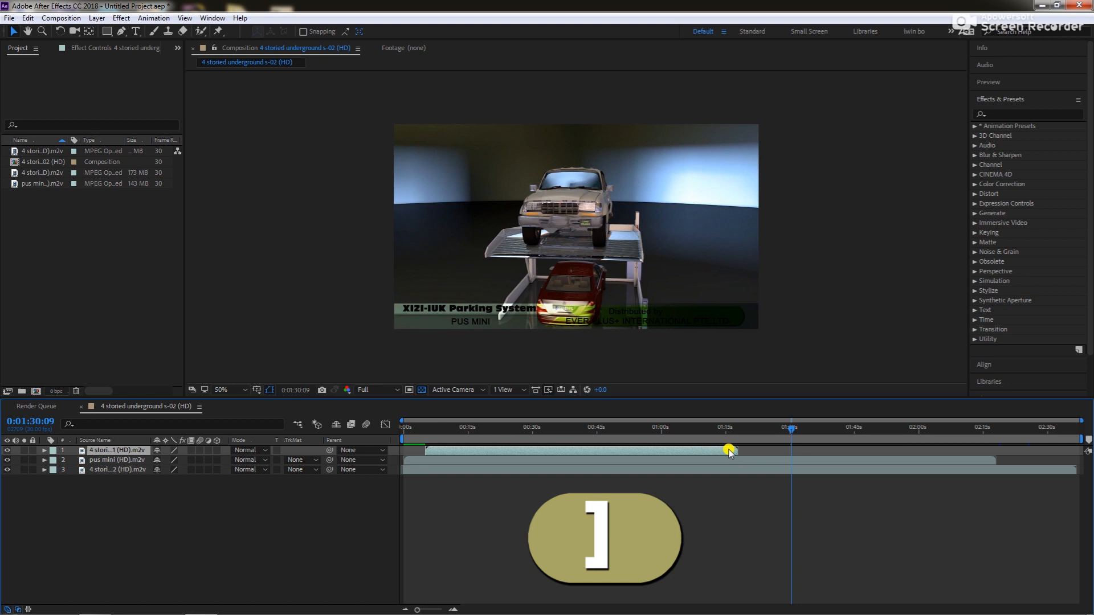
key(bracketright)
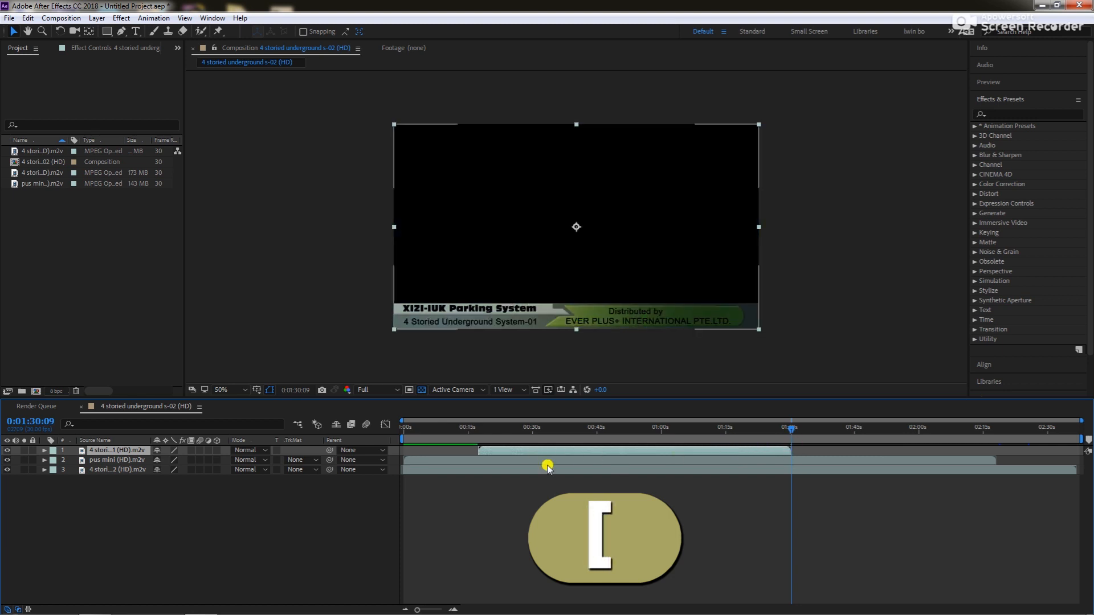
key(bracketleft)
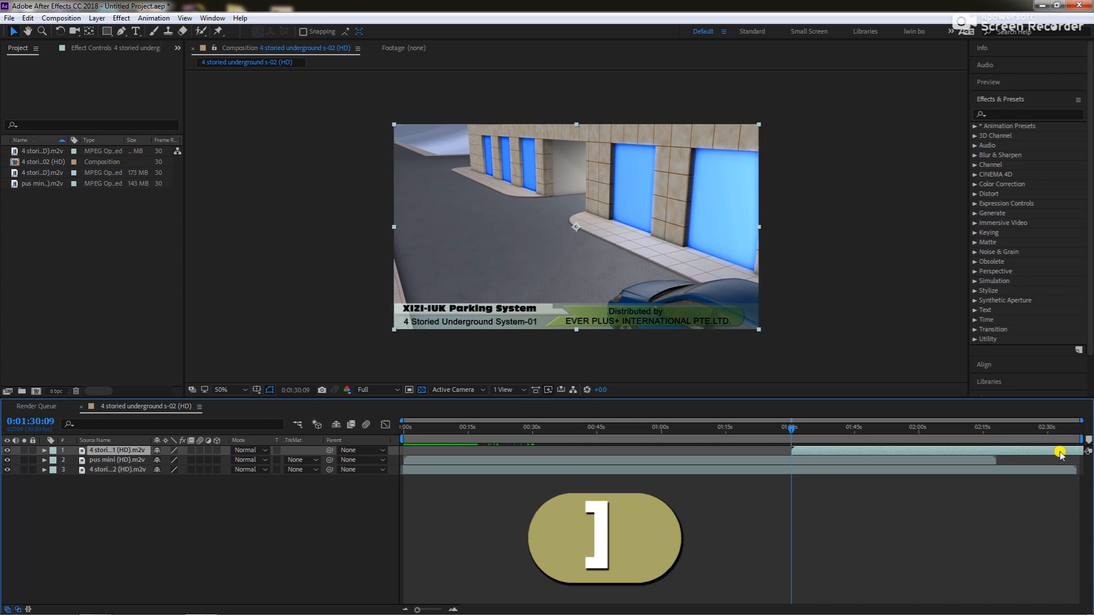
key(bracketright)
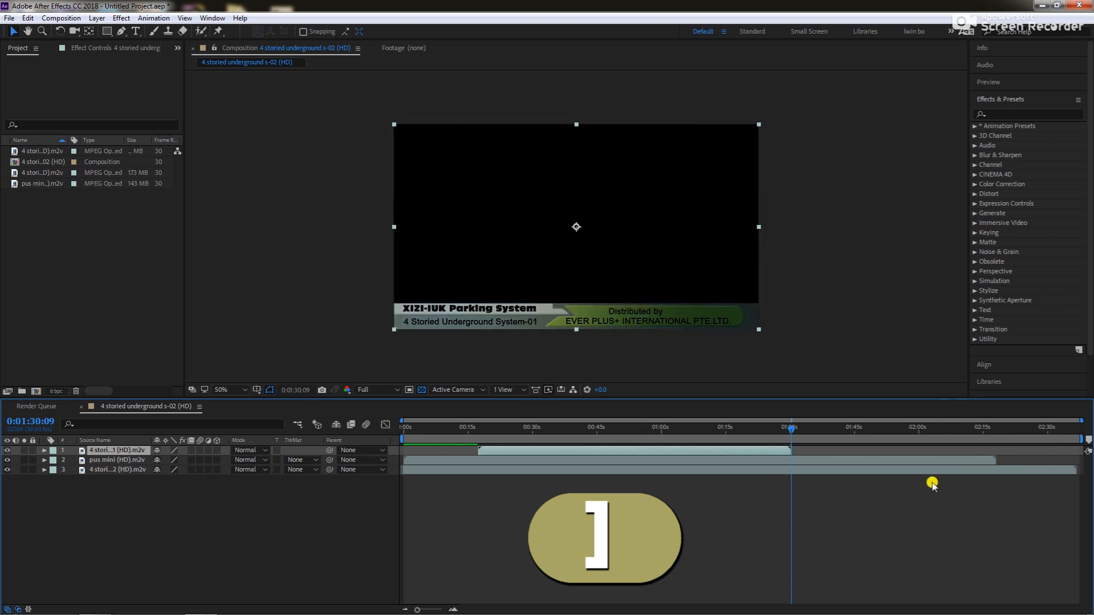
Return the current time to the composition start at 0:00:00:00
drag(781, 432, 402, 450)
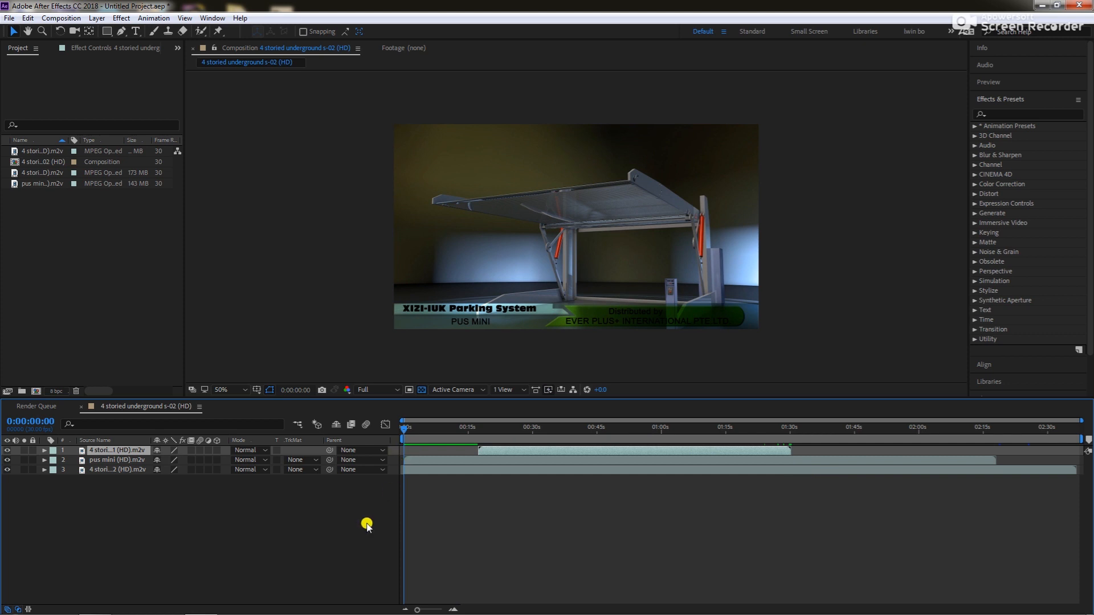
click(429, 462)
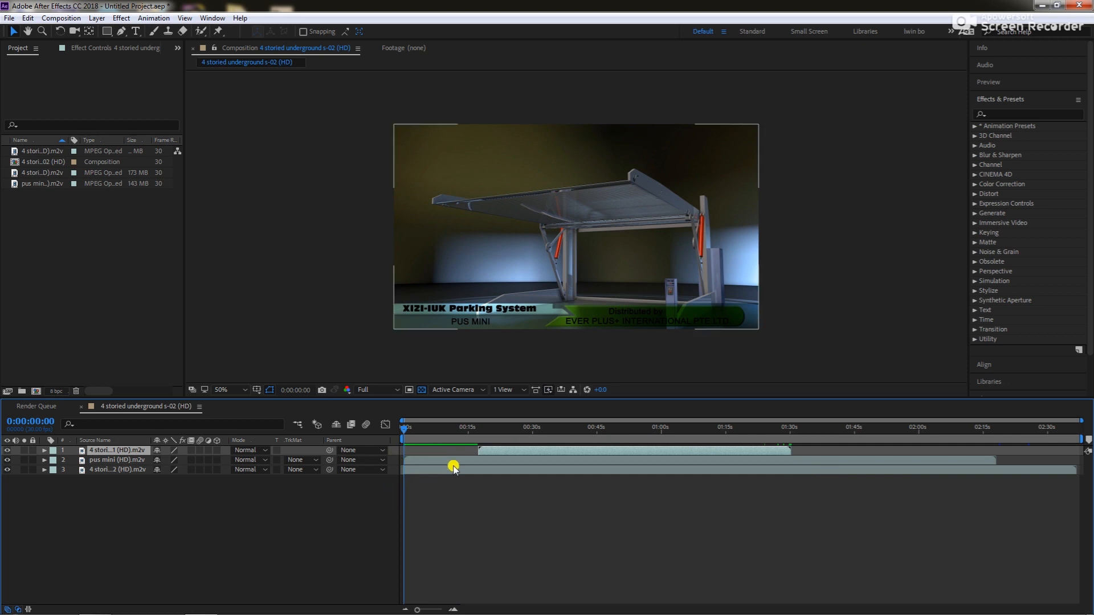